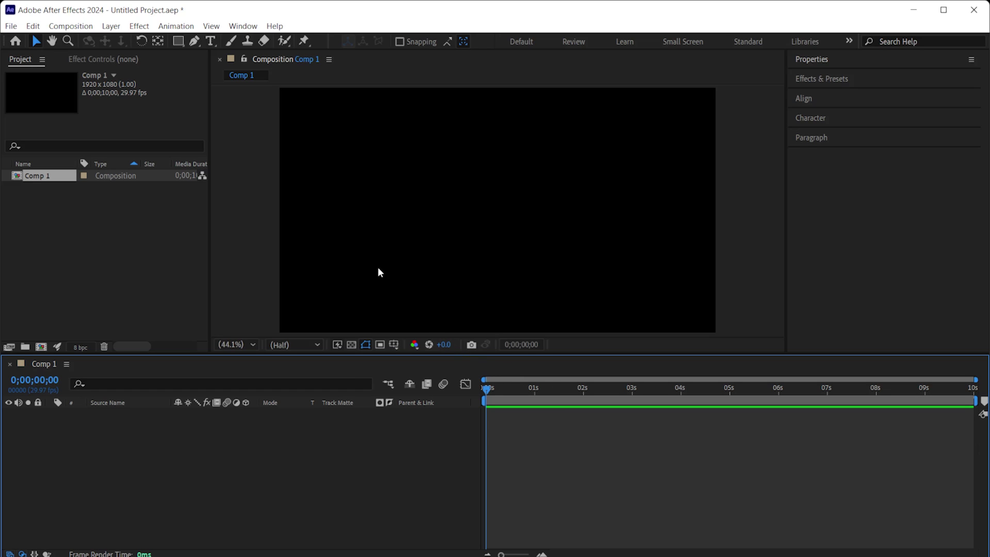
Create a text layer in the composition reading AFTER EFFECTS, and replace its wording with ADOBE.
click(211, 41)
click(403, 216)
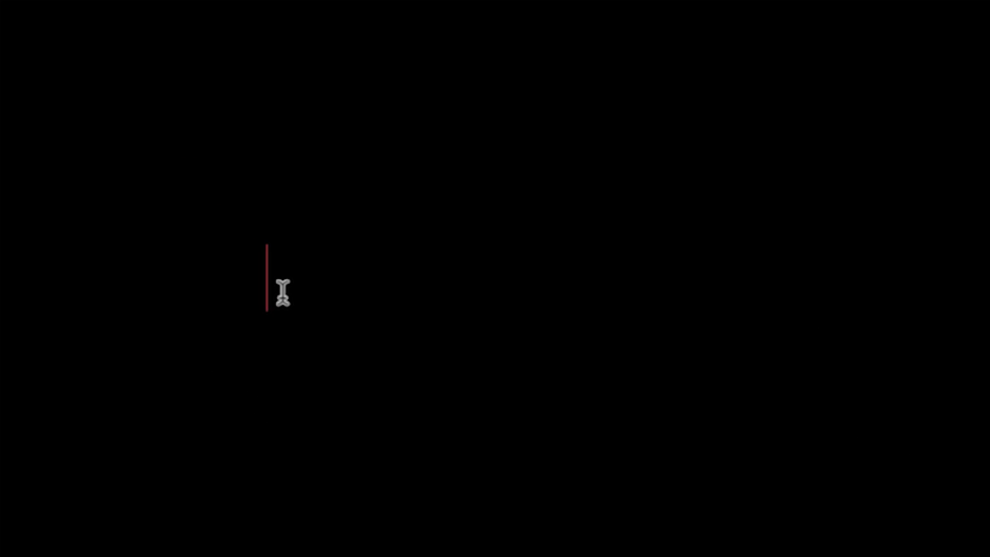
text(AFTER EFFECTS)
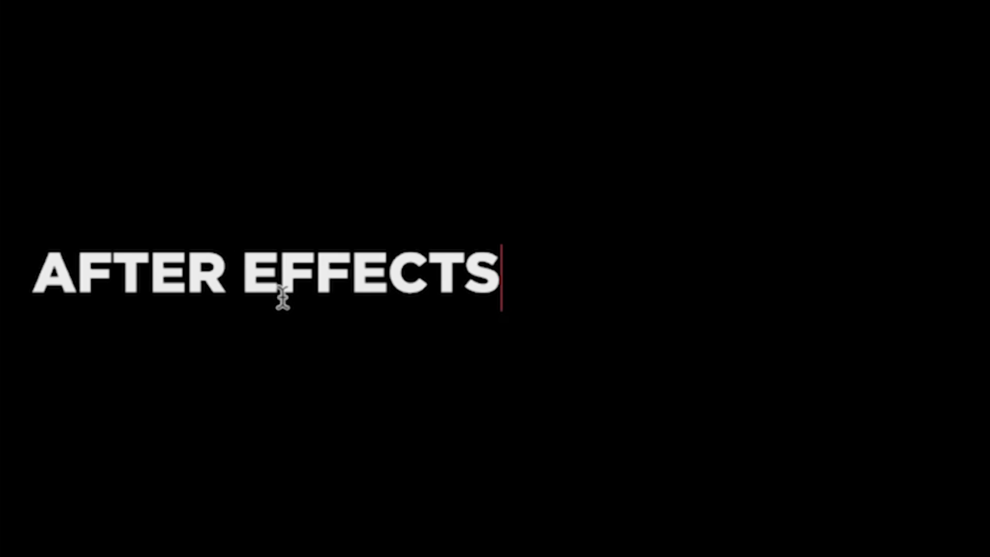
click(150, 276)
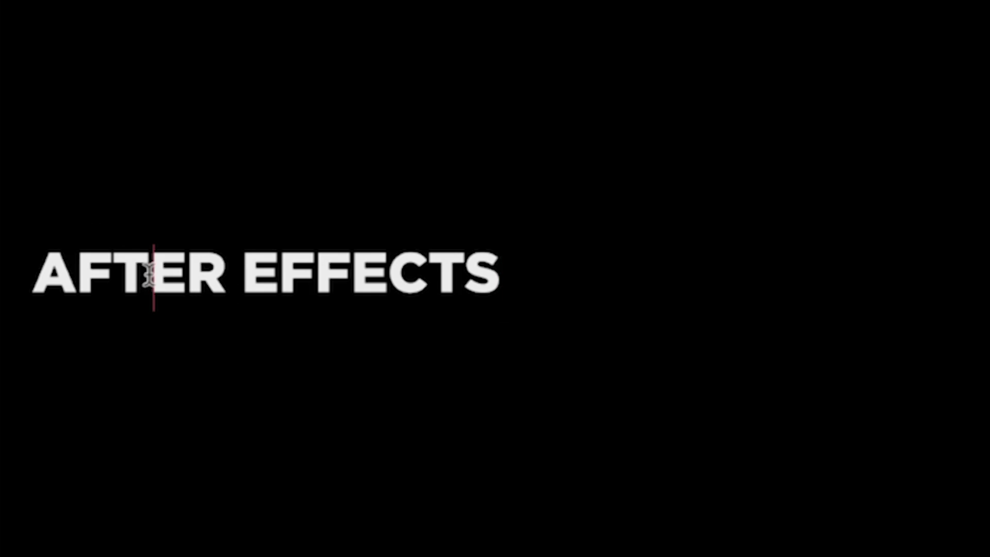
key(ctrl+a)
text(ADOBE)
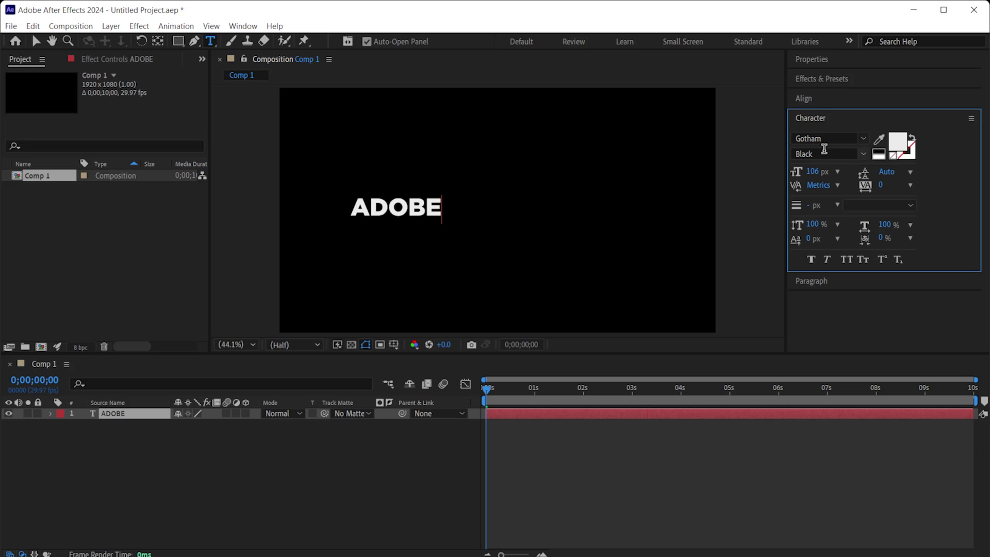
Center-align the ADOBE text's paragraph and set its font size to 221 px.
double_click(408, 208)
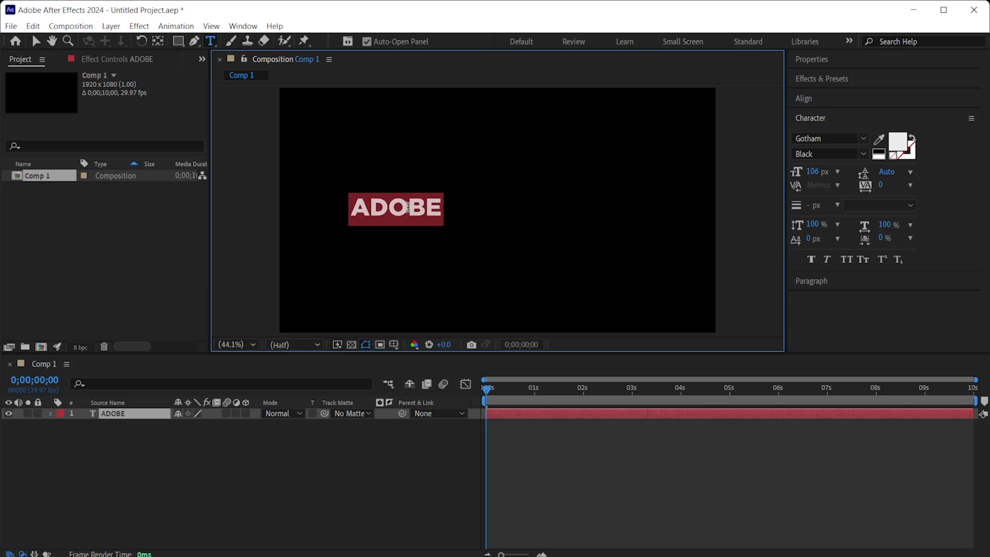
click(800, 281)
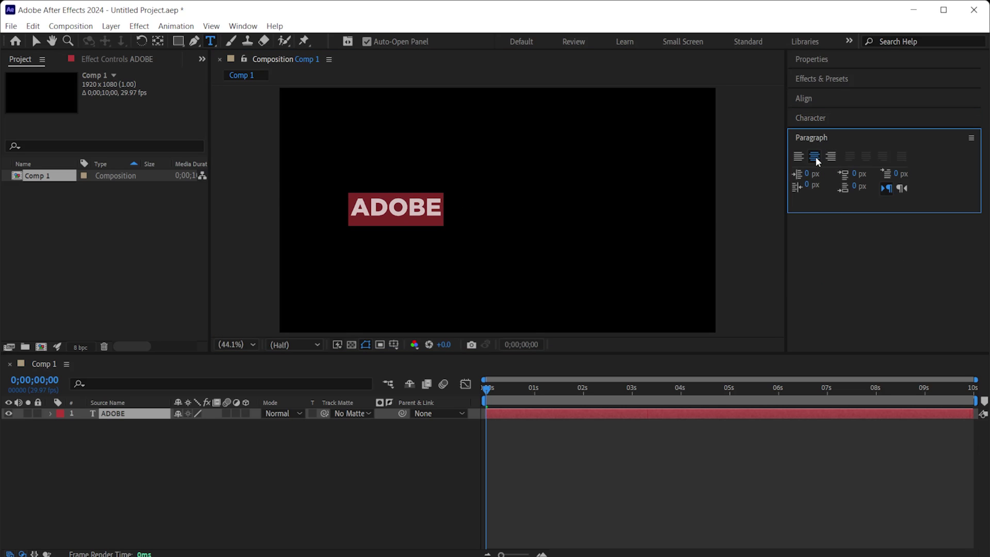
click(810, 118)
drag(812, 171, 889, 174)
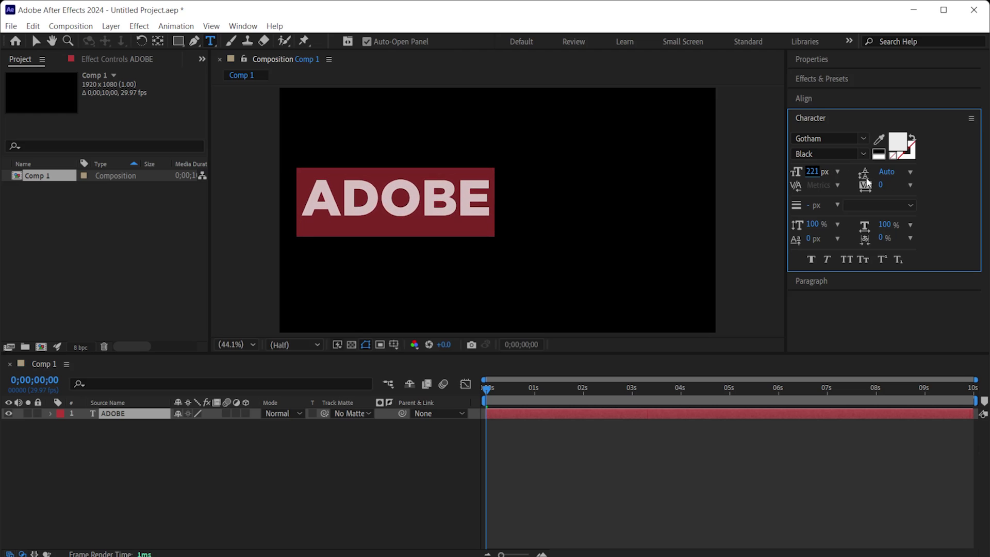
Align the ADOBE text layer to the composition's center, both horizontally and vertically.
click(36, 44)
click(822, 105)
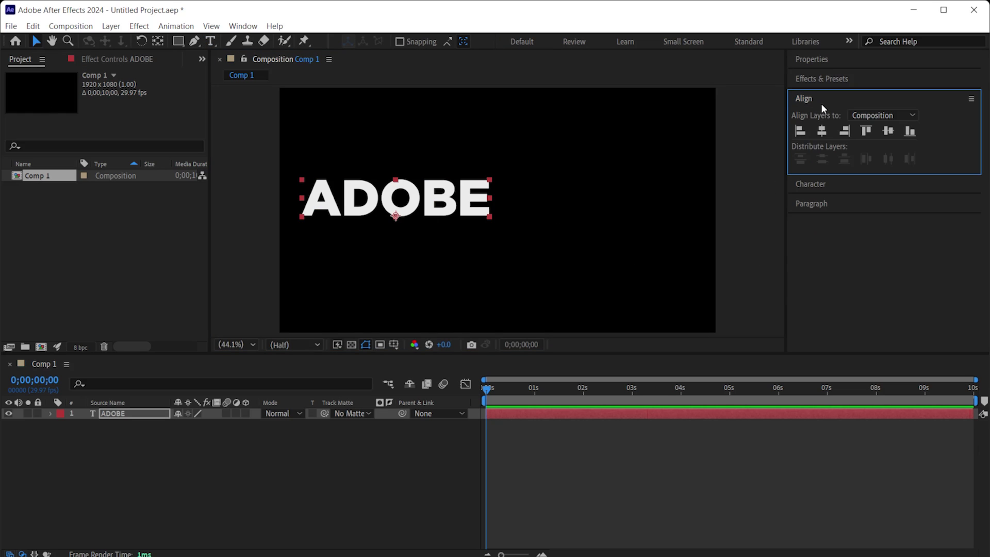
click(823, 130)
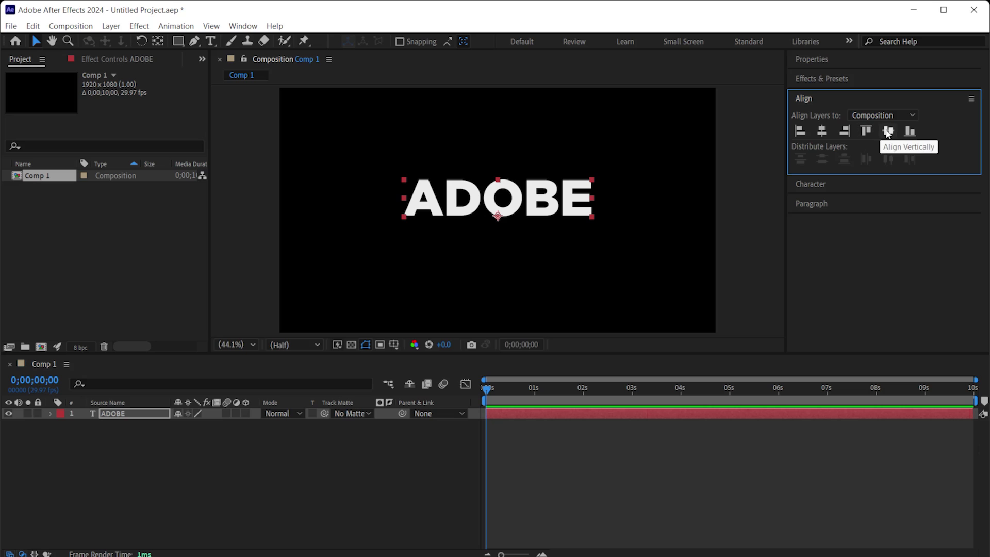
click(888, 132)
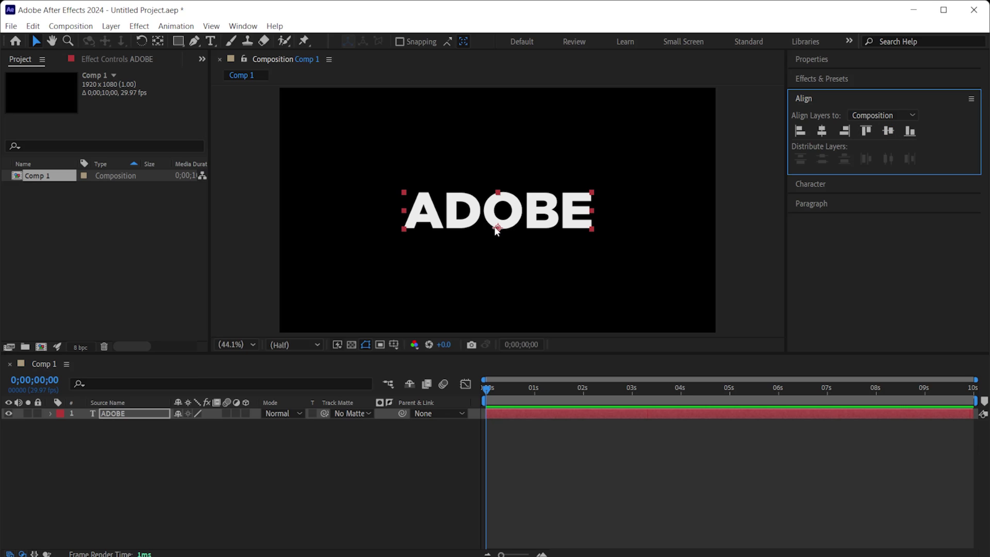
click(243, 26)
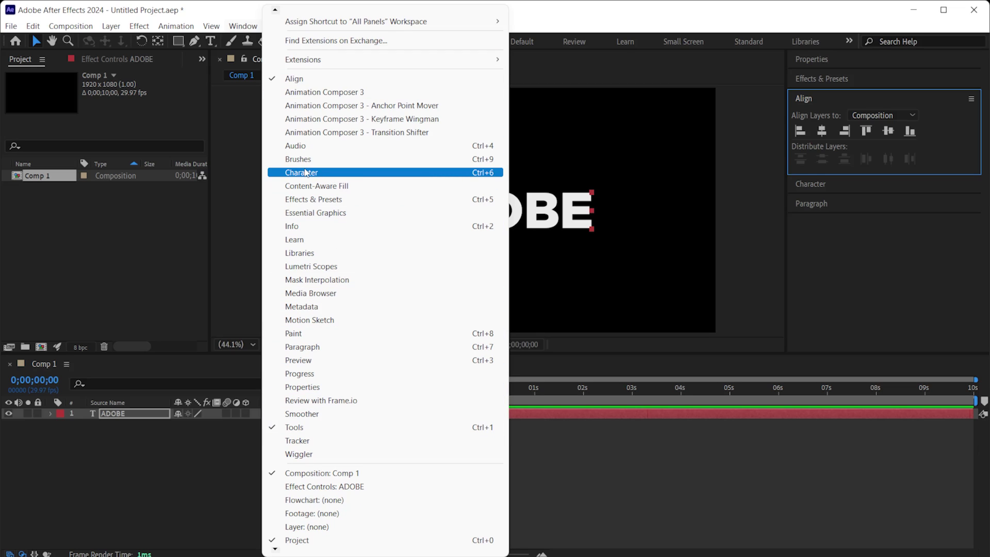
click(498, 226)
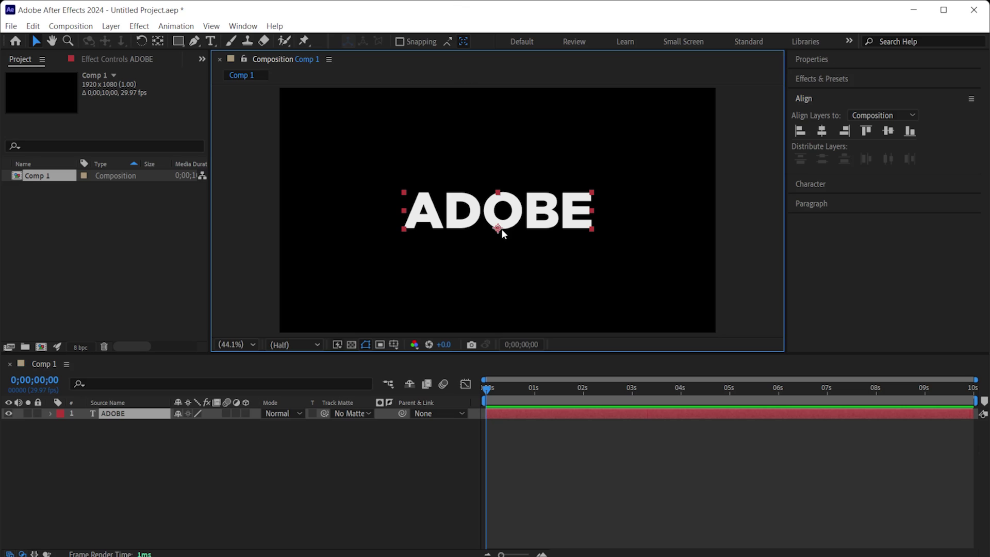
Move the ADOBE layer's anchor point from the text's baseline to the middle of the word with the Pan Behind tool.
scroll(501, 232, up, 7)
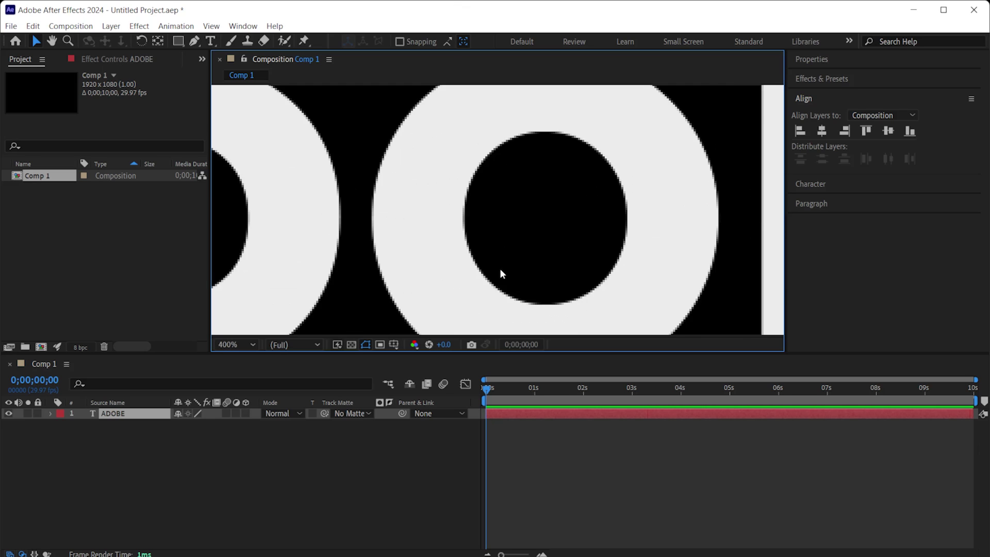
scroll(499, 268, down, 2)
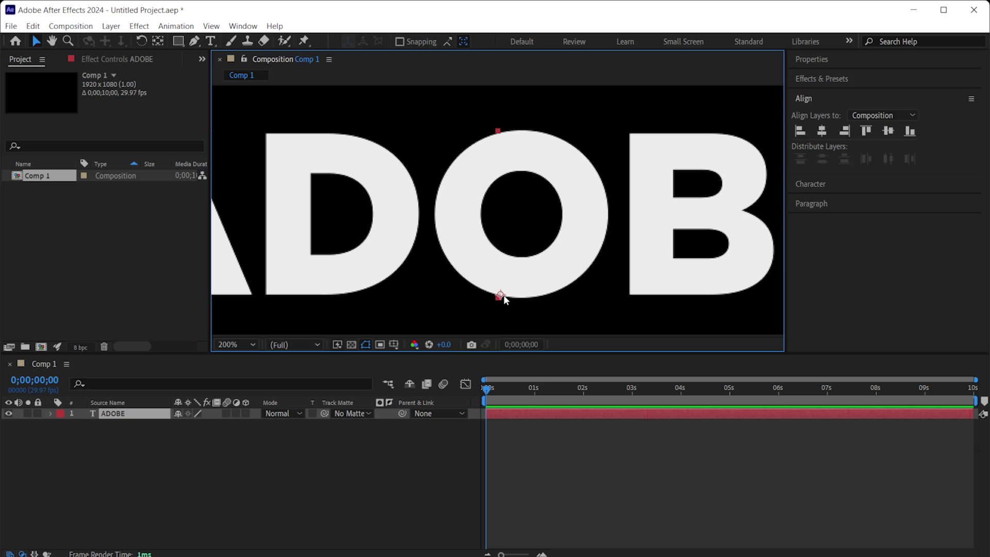
click(158, 43)
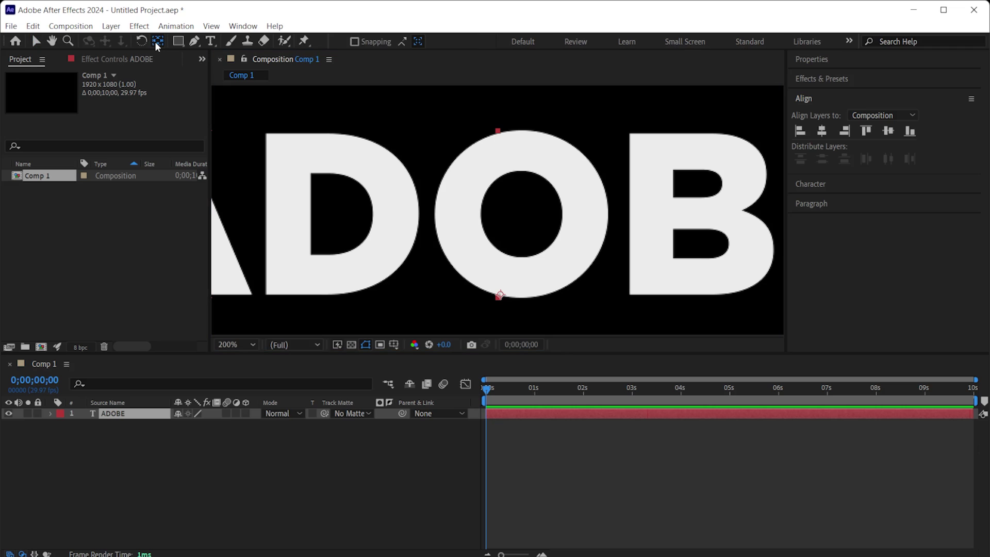
drag(500, 296, 433, 216)
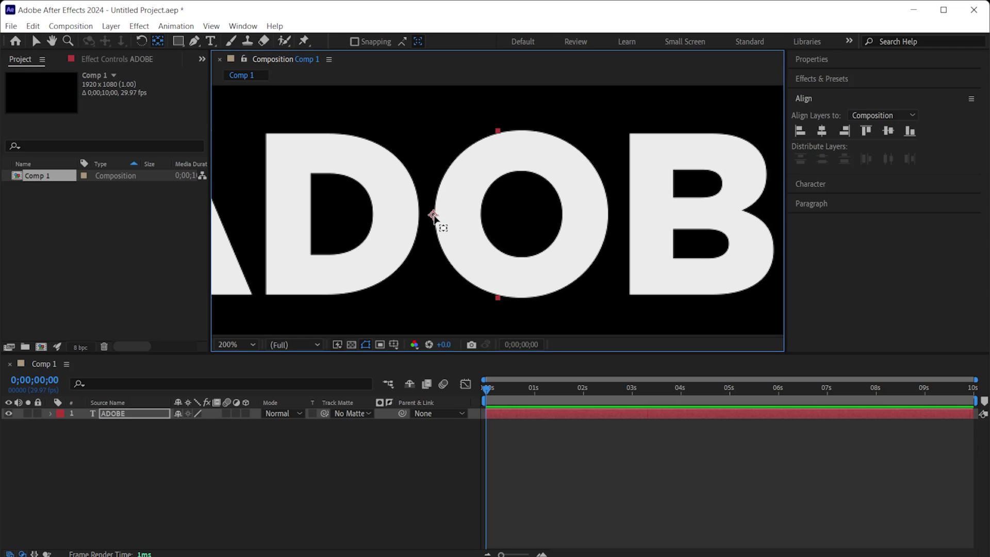
drag(433, 216, 496, 217)
key(shift+slash)
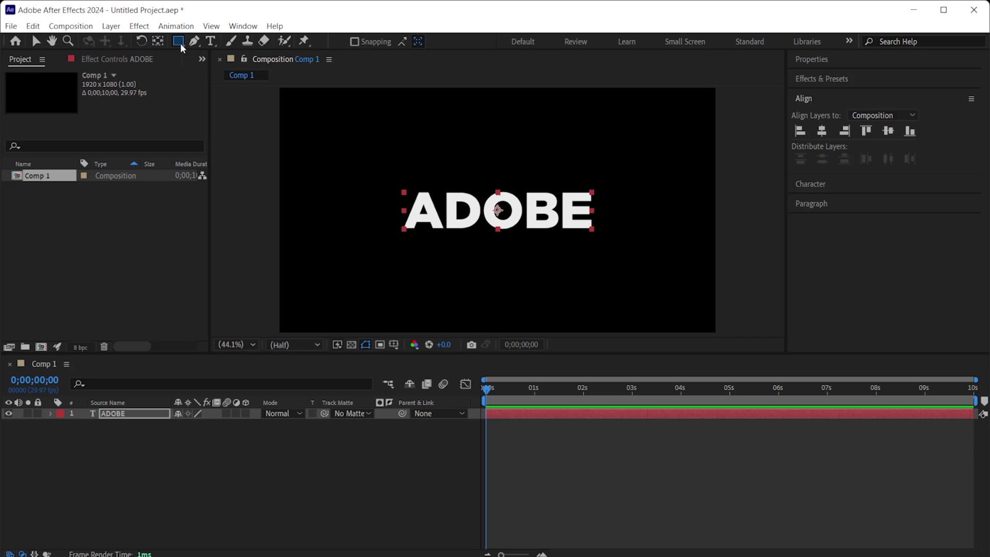
Draw a rectangular mask around the word on the ADOBE layer and delete the mask.
click(178, 41)
drag(388, 184, 623, 242)
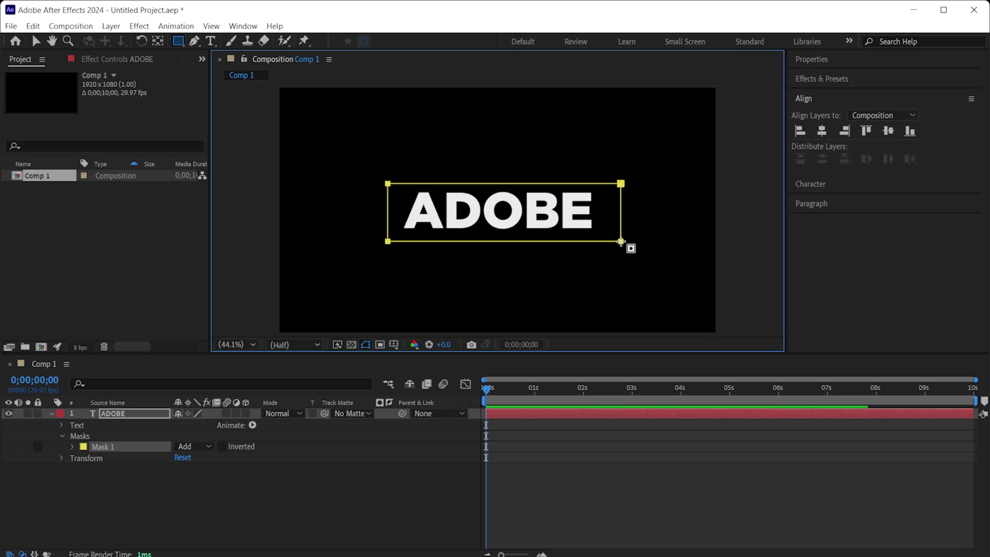
key(Delete)
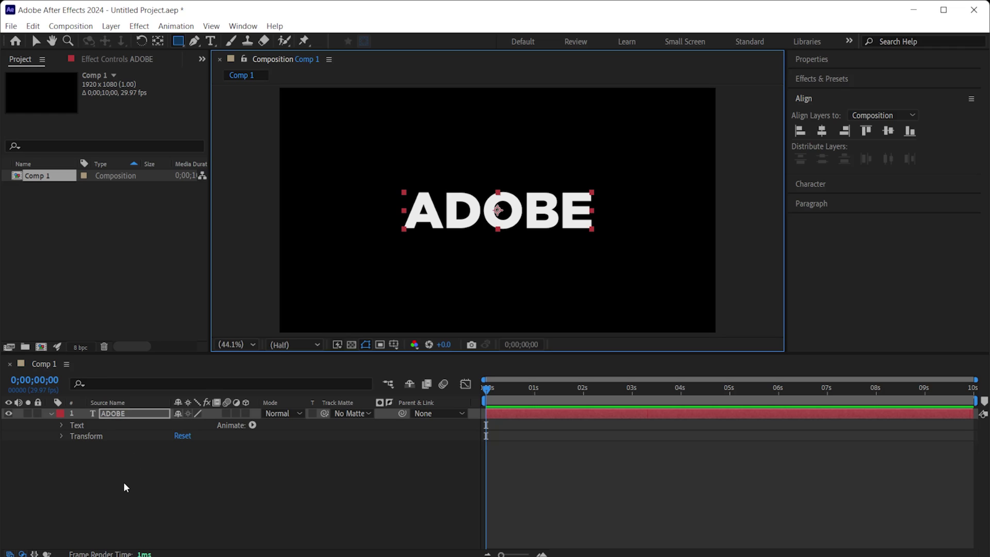
With no layer selected, draw a red rectangle shape about 1005 × 231 px covering the ADOBE text.
click(92, 469)
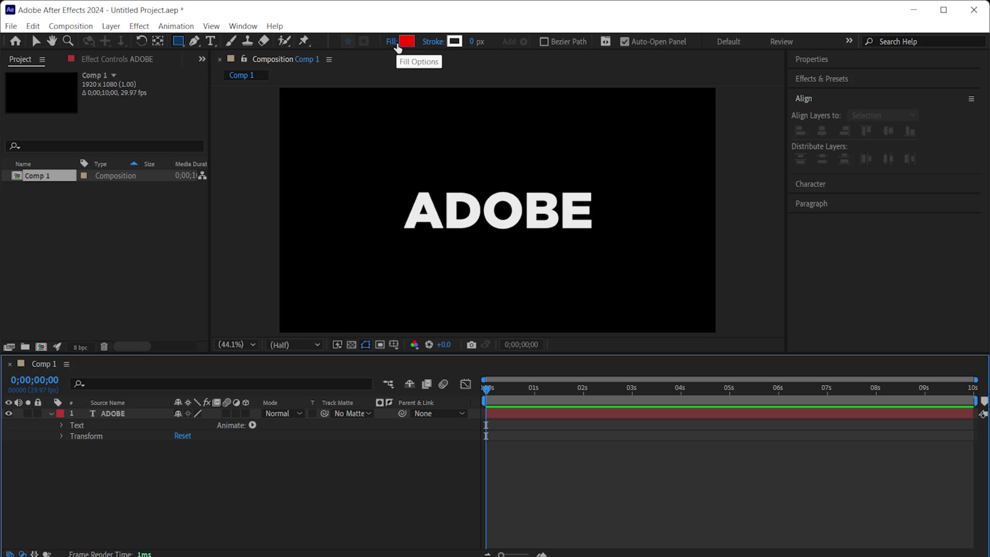
click(119, 413)
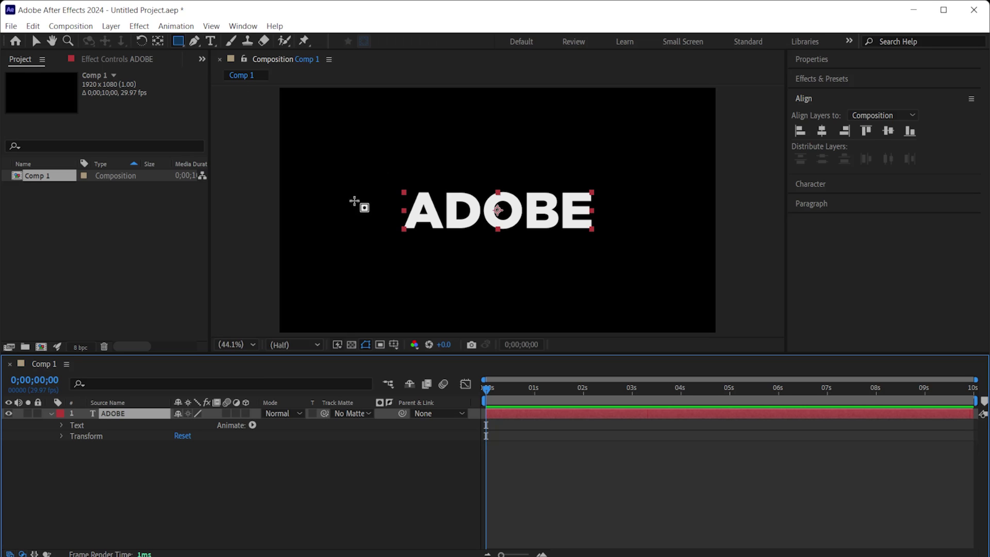
click(133, 494)
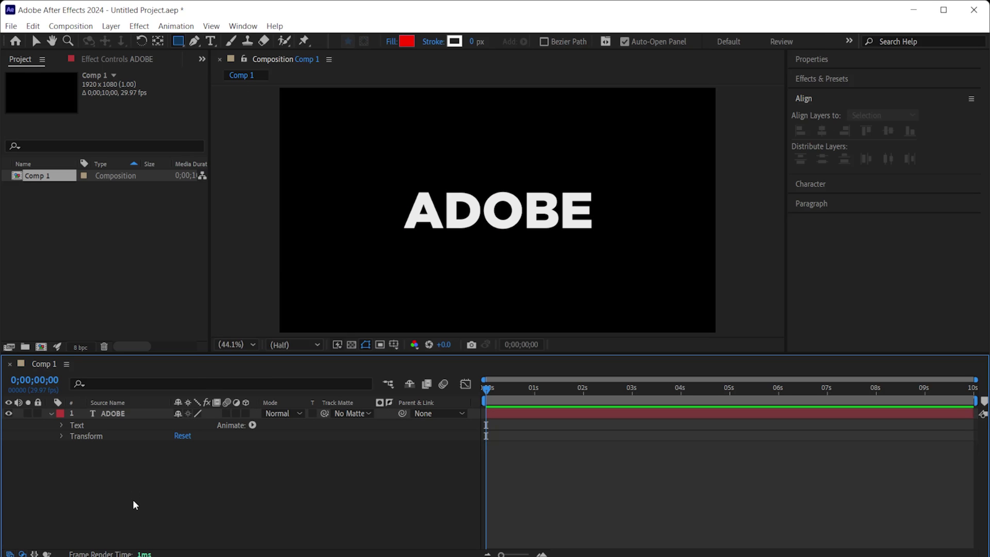
drag(386, 182, 615, 235)
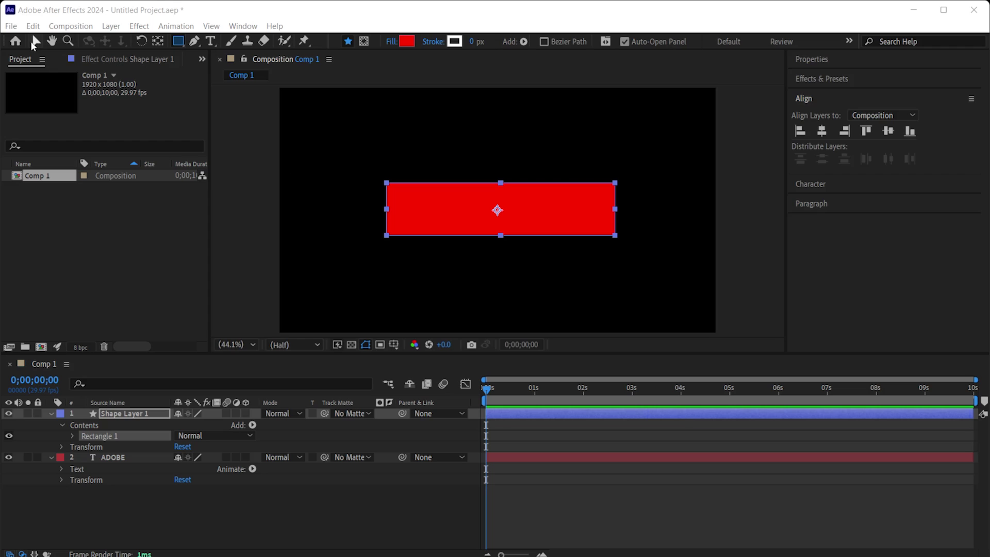
Move Shape Layer 1 below the ADOBE text layer in the layer stack.
click(34, 42)
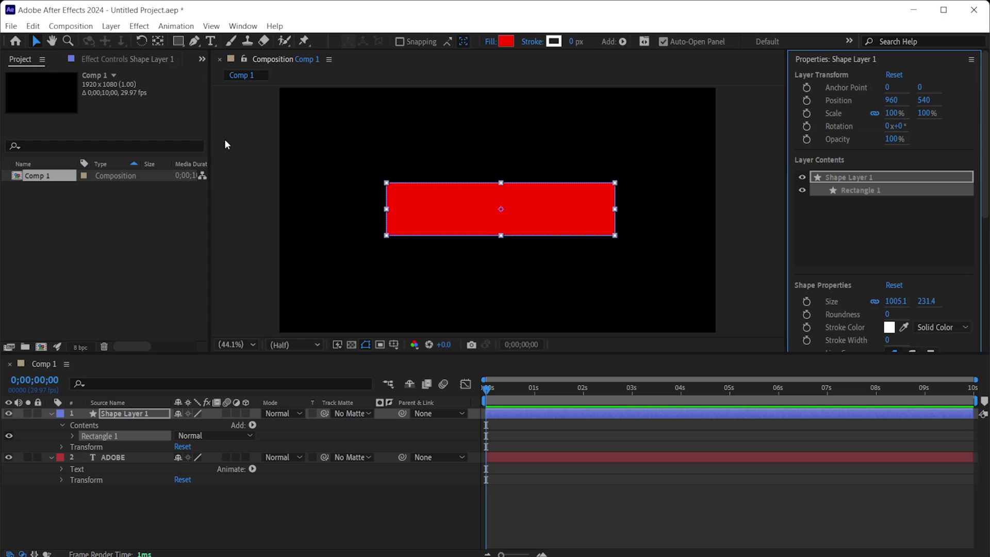
click(142, 415)
drag(143, 415, 131, 489)
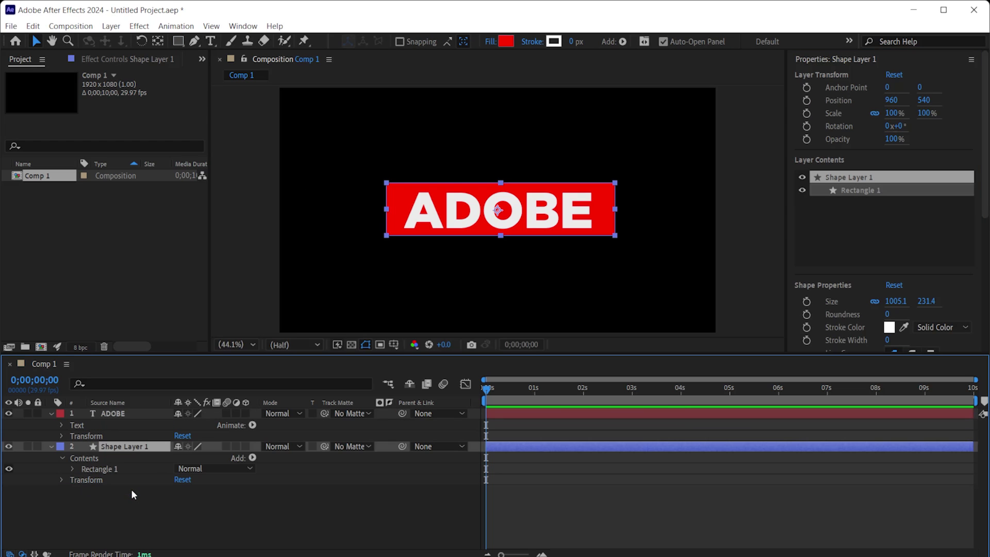
click(159, 42)
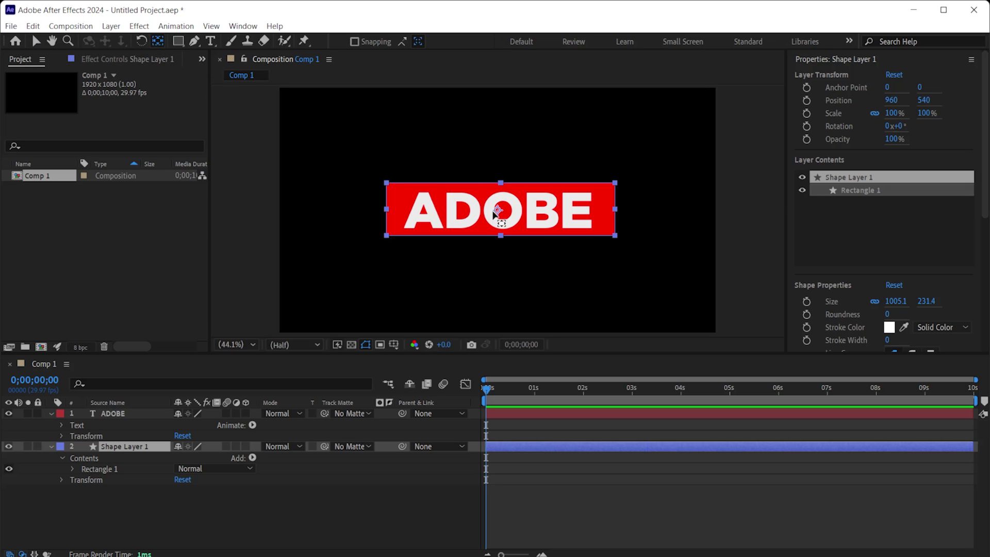
mouse_move(500, 210)
mouse_down()
mouse_move(476, 211)
mouse_move(500, 212)
mouse_up()
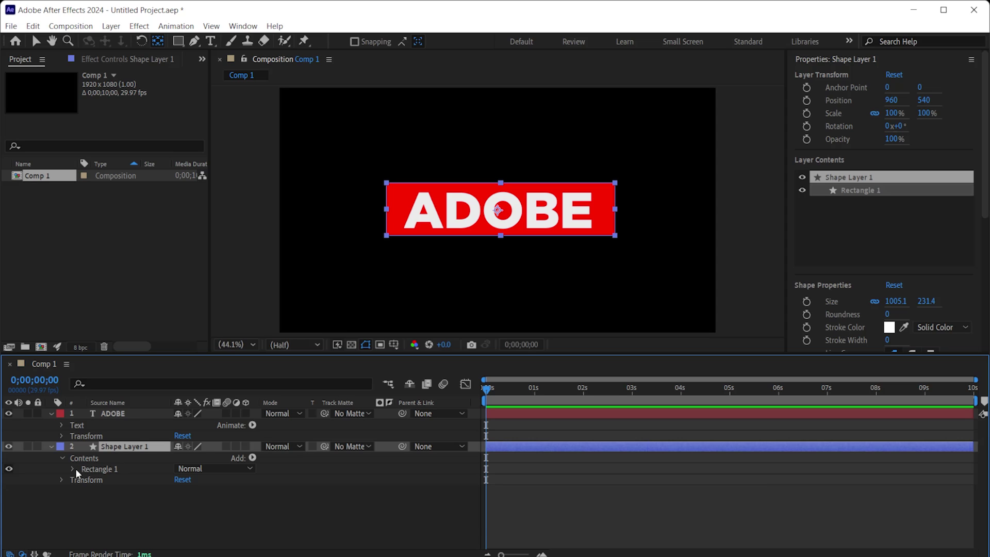
Add an expression to the Size property of Rectangle Path 1 in Shape Layer 1, starting it with "s=".
click(72, 469)
click(114, 481)
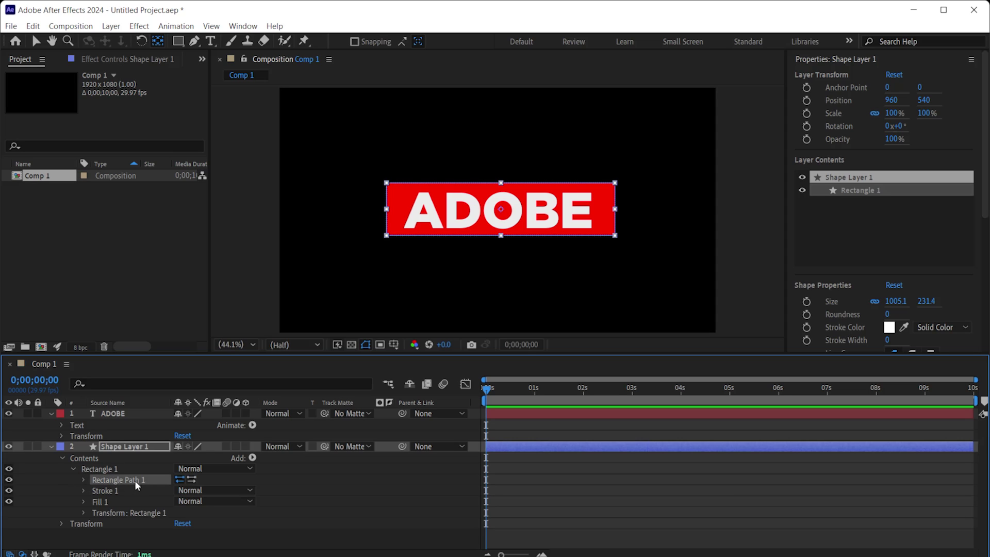
click(84, 480)
click(84, 479)
click(84, 480)
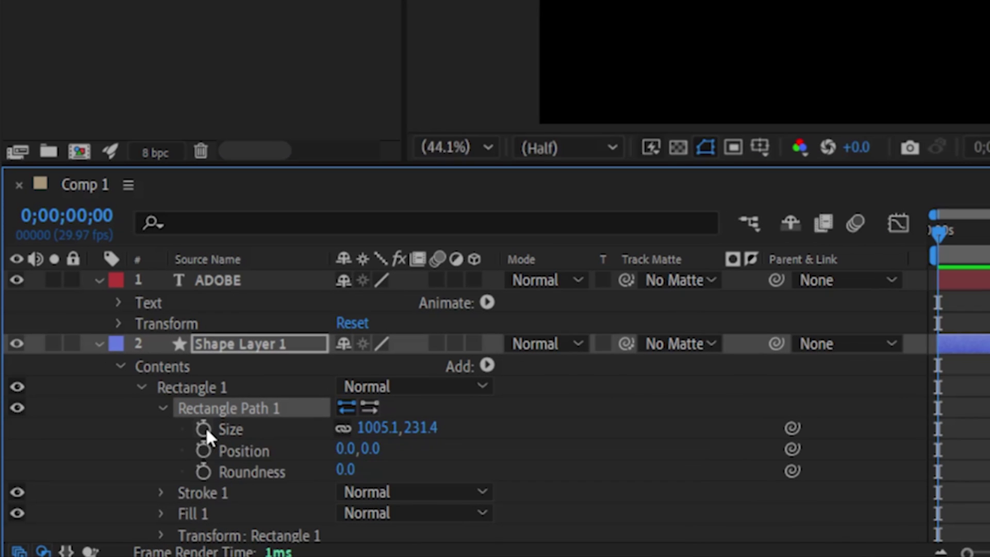
alt+click(205, 428)
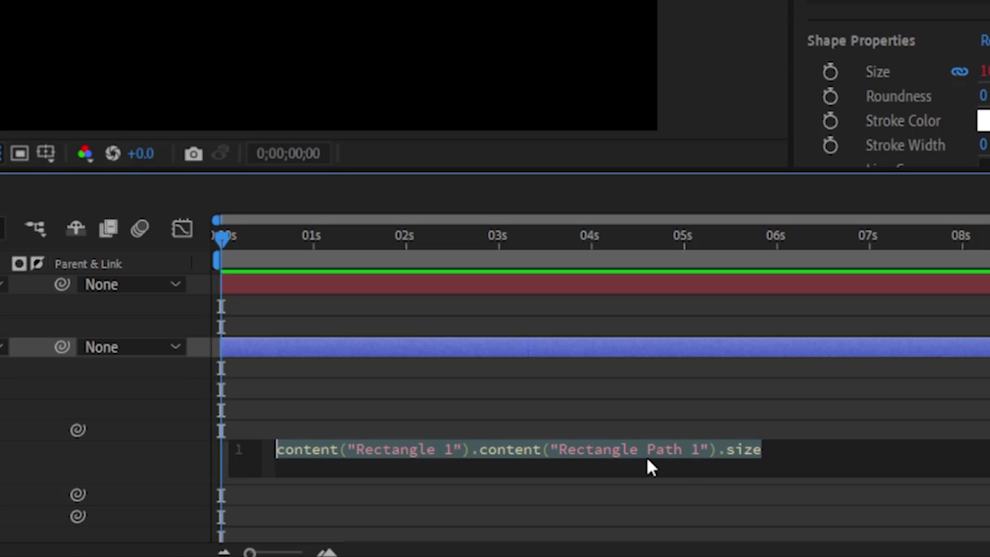
text(s=)
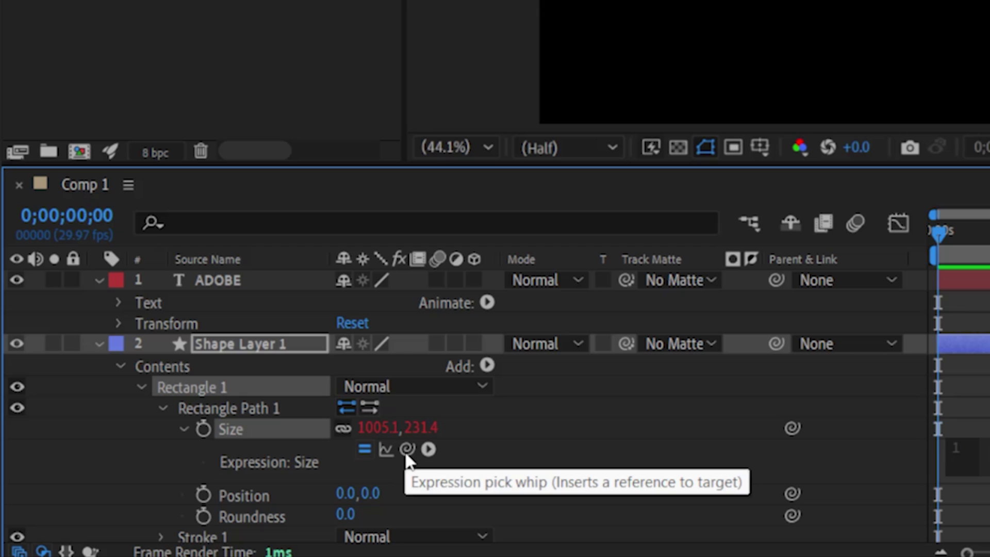
Reference the ADOBE layer in the Size expression with the pick whip, giving s=thisComp.layer("ADOBE"), and start a second line.
click(407, 449)
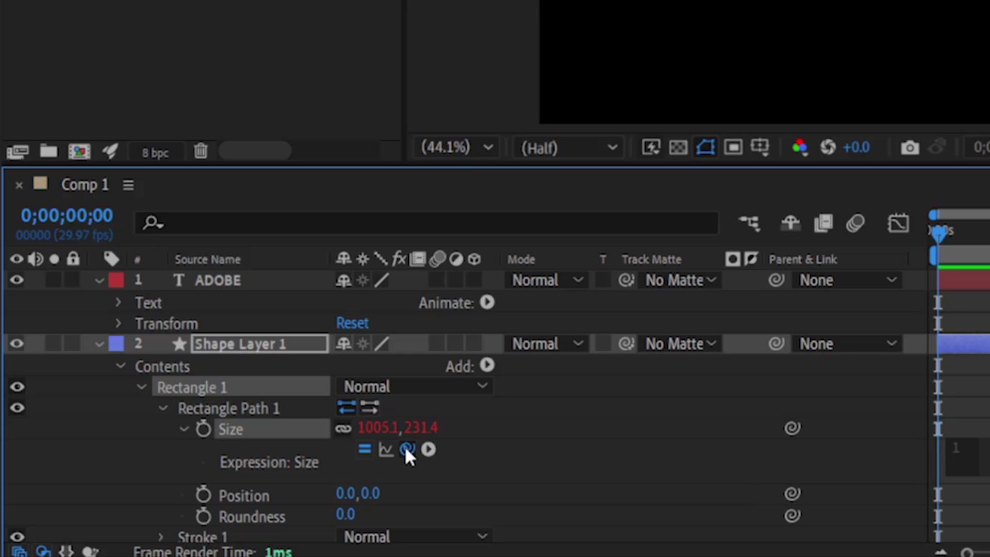
drag(404, 449, 218, 278)
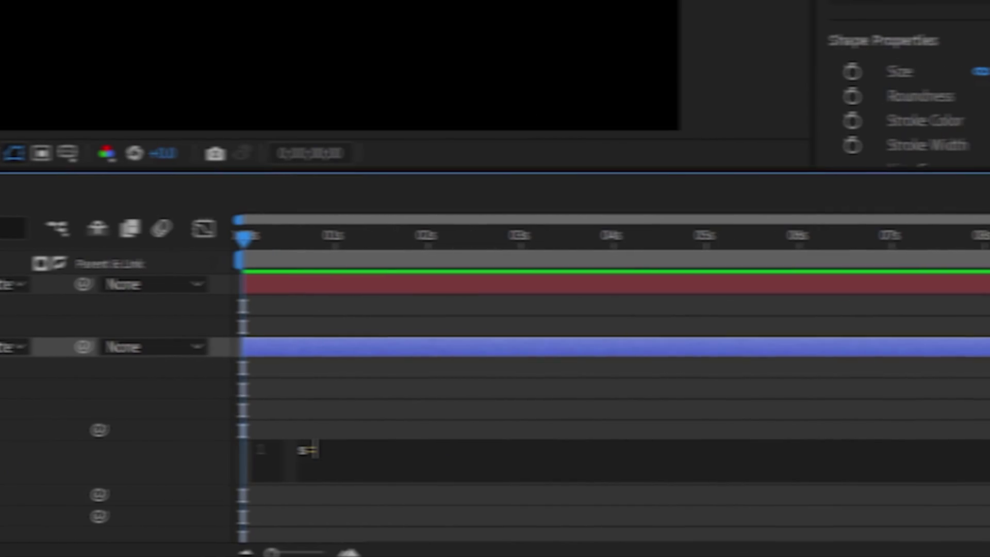
drag(0, 284, 0, 285)
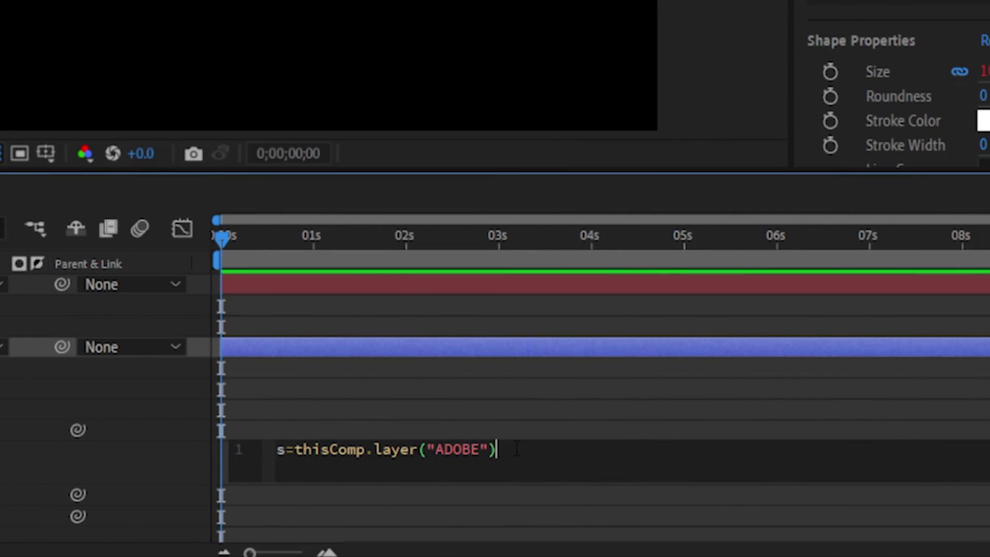
key(Return)
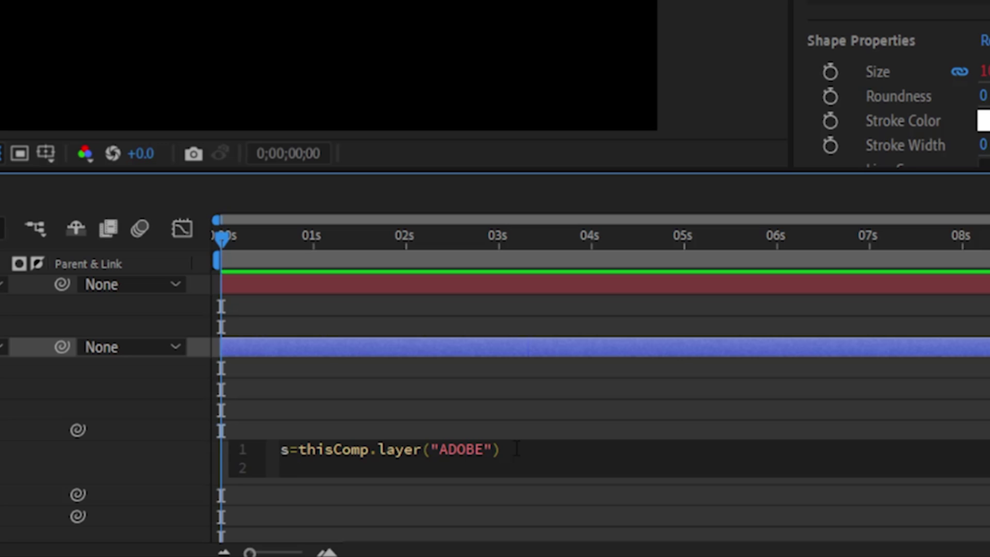
Complete the Size expression with w=s.sourceRectAtTime().width; h=s.sourceRectAtTime().height; and a final [w,h], and apply it.
click(437, 482)
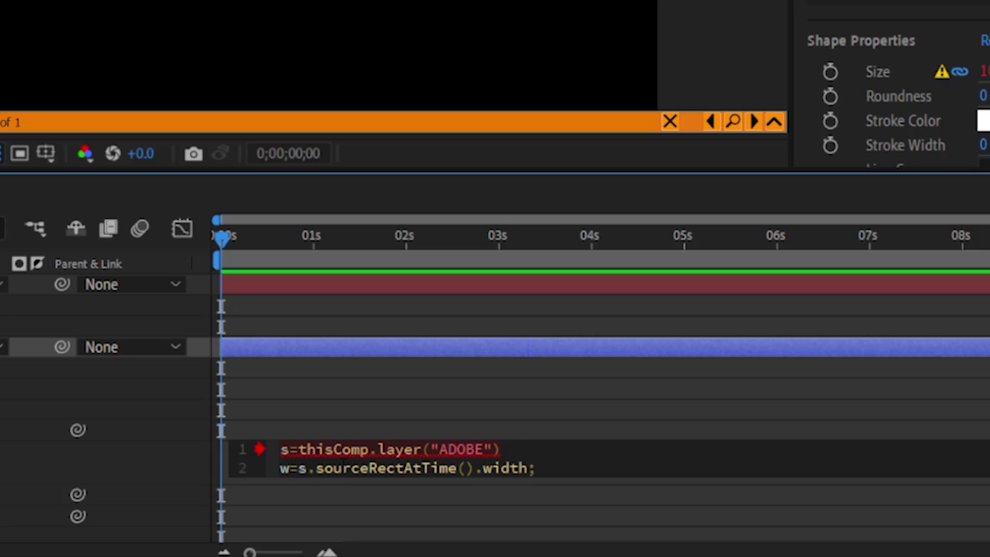
drag(352, 481, 353, 539)
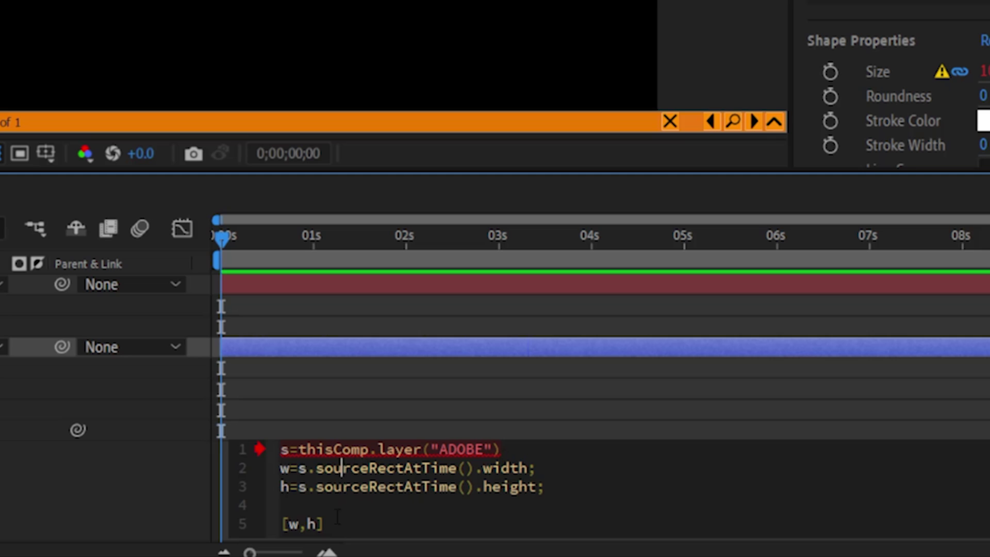
click(340, 524)
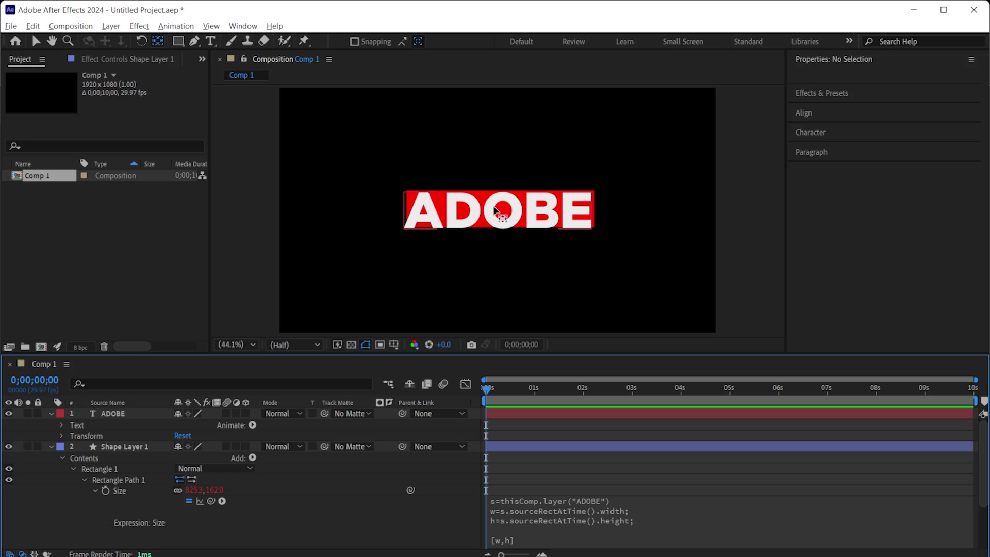
Align the red rectangle with the ADOBE text by setting the Position in Transform: Rectangle 1 to 0.2, -0.8.
key(slash)
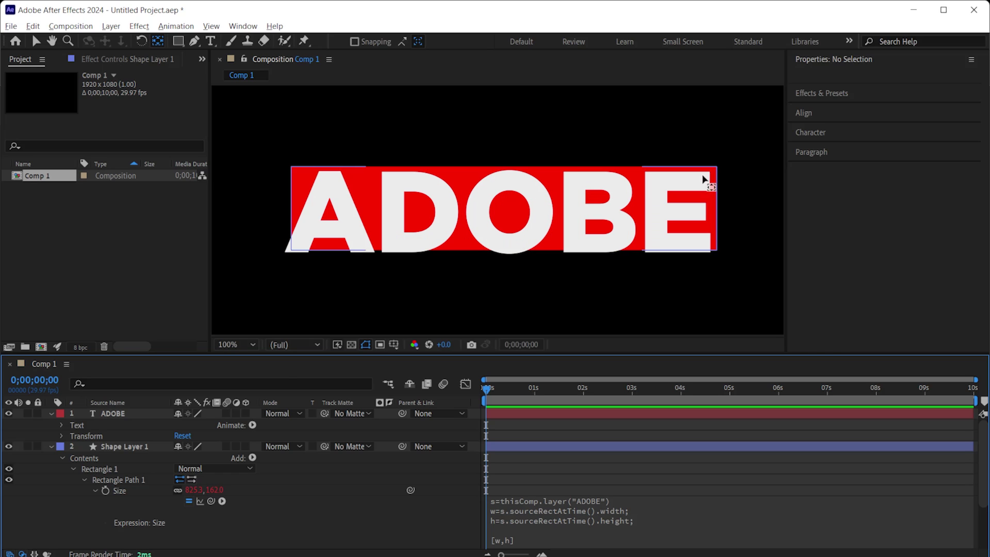
click(642, 196)
click(718, 176)
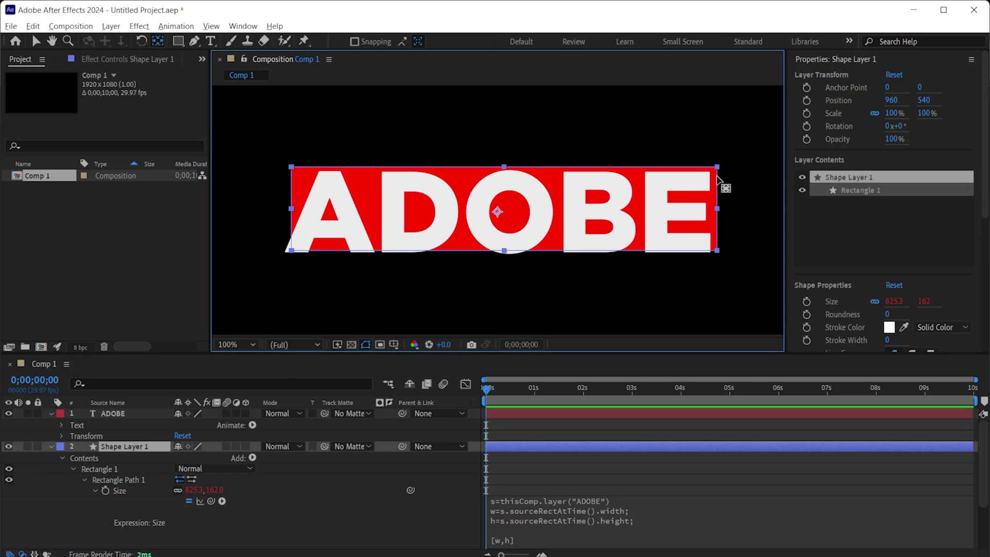
click(476, 205)
click(118, 446)
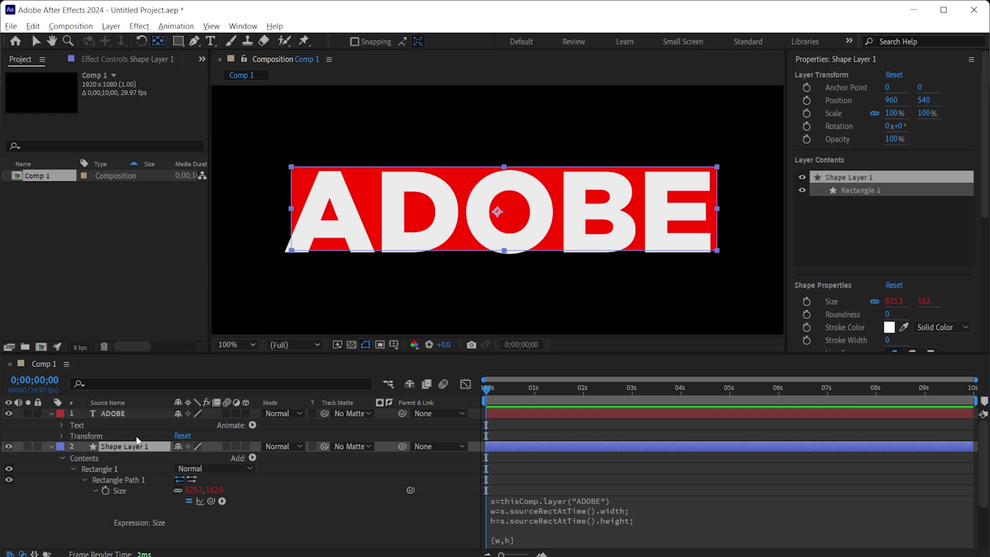
scroll(76, 447, down, 3)
click(85, 425)
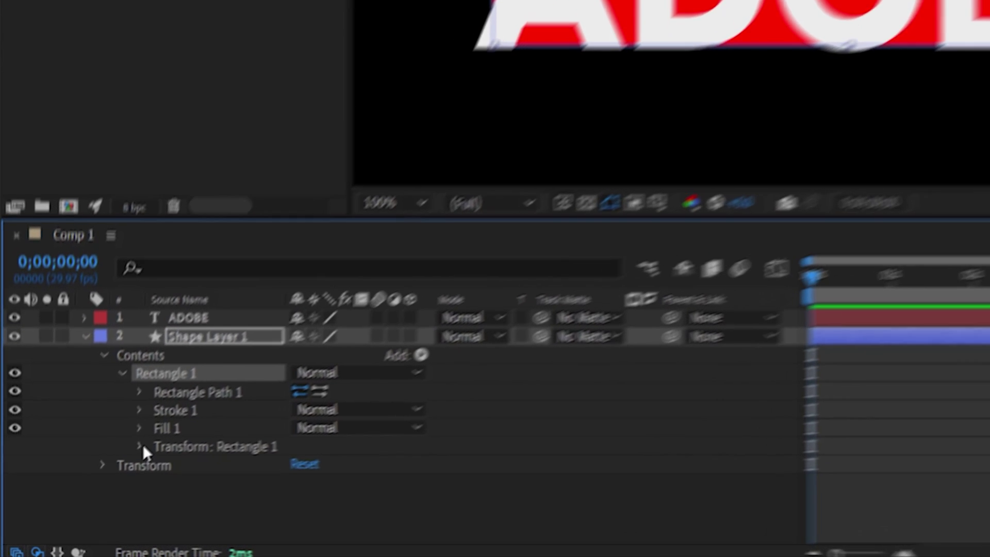
click(85, 466)
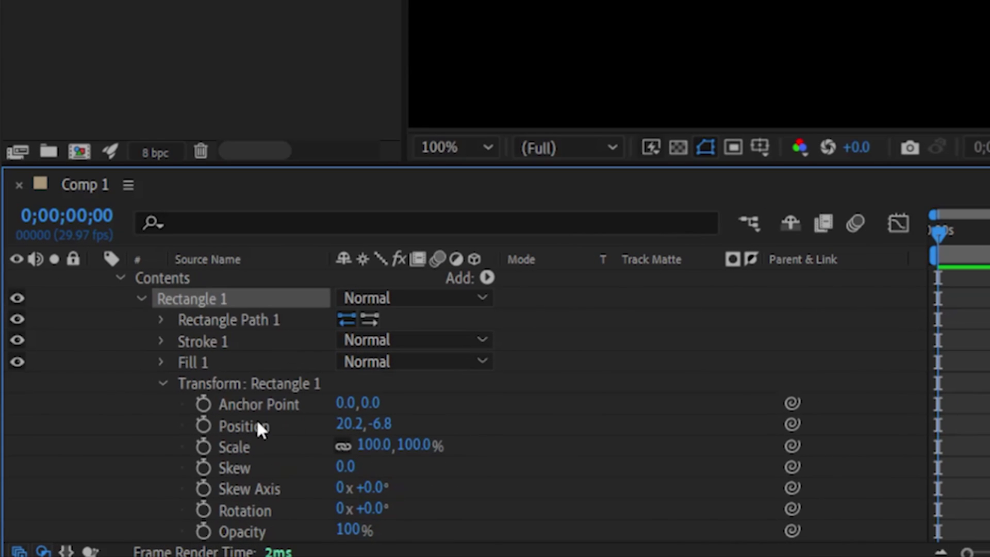
click(380, 424)
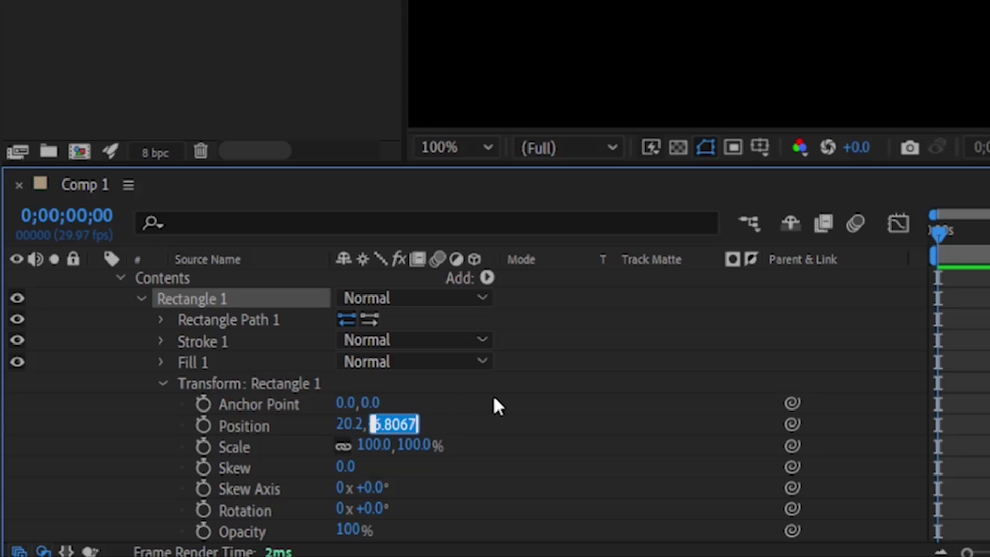
key(Down)
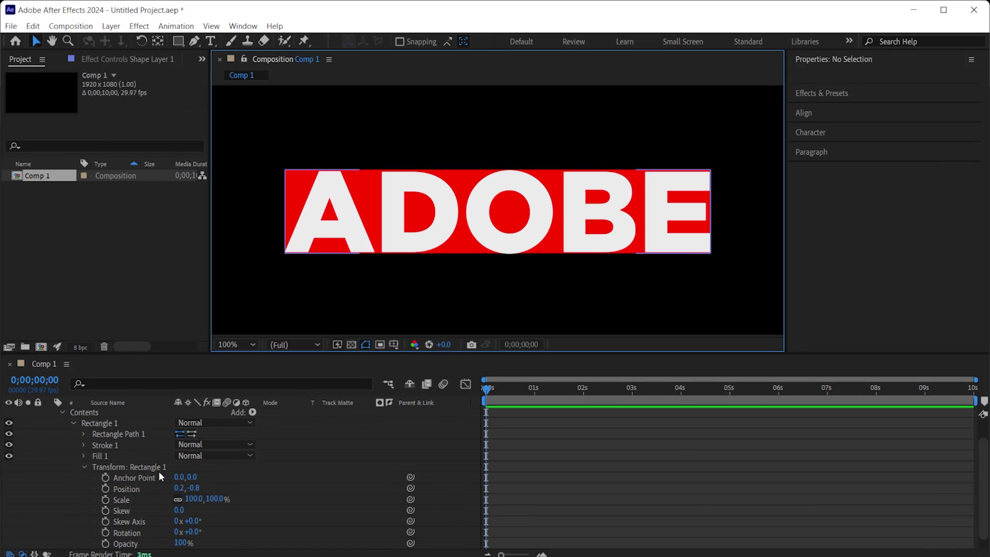
click(85, 466)
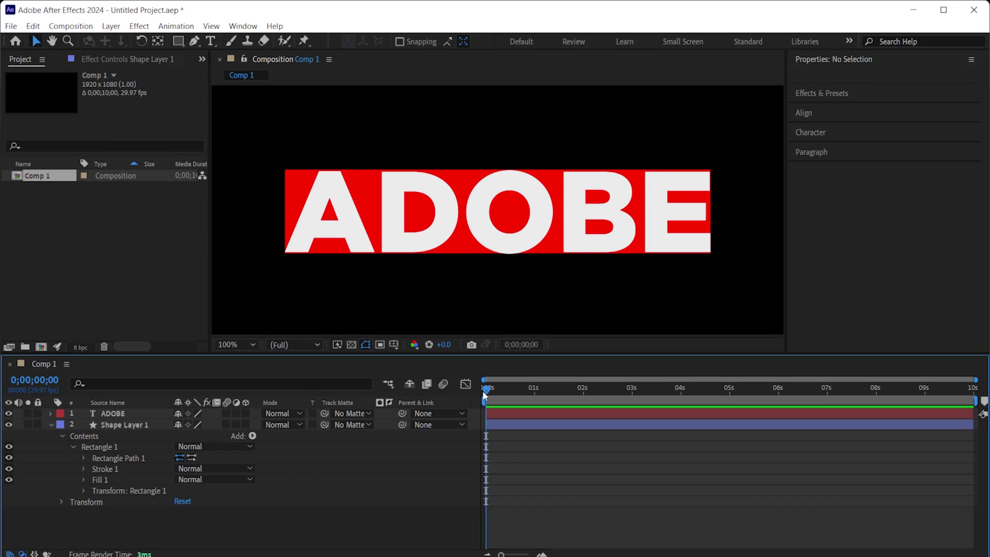
Try replacing the ADOBE text with "AFTER EFFECTS" to test the box's resizing, and undo the text change.
key(shift+slash)
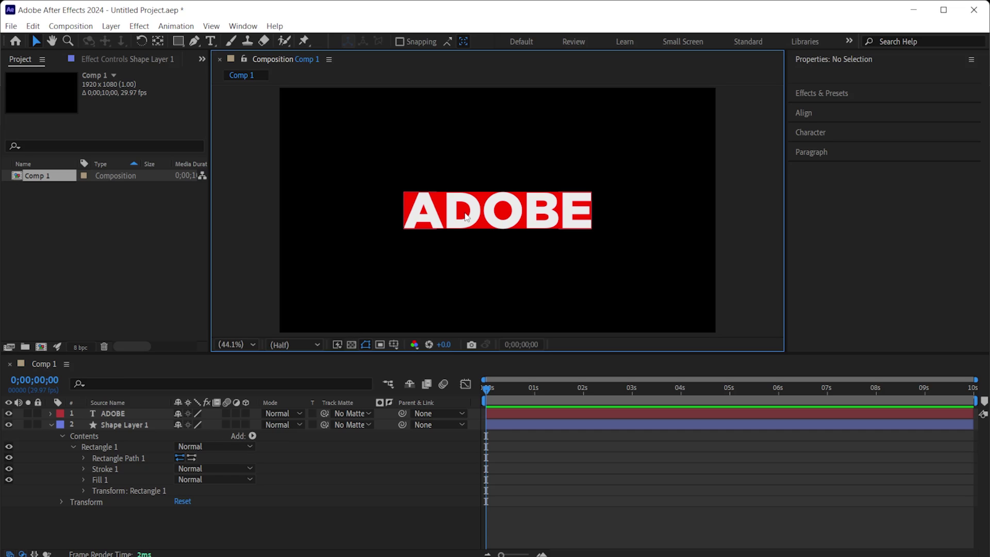
double_click(463, 213)
text(AFTE)
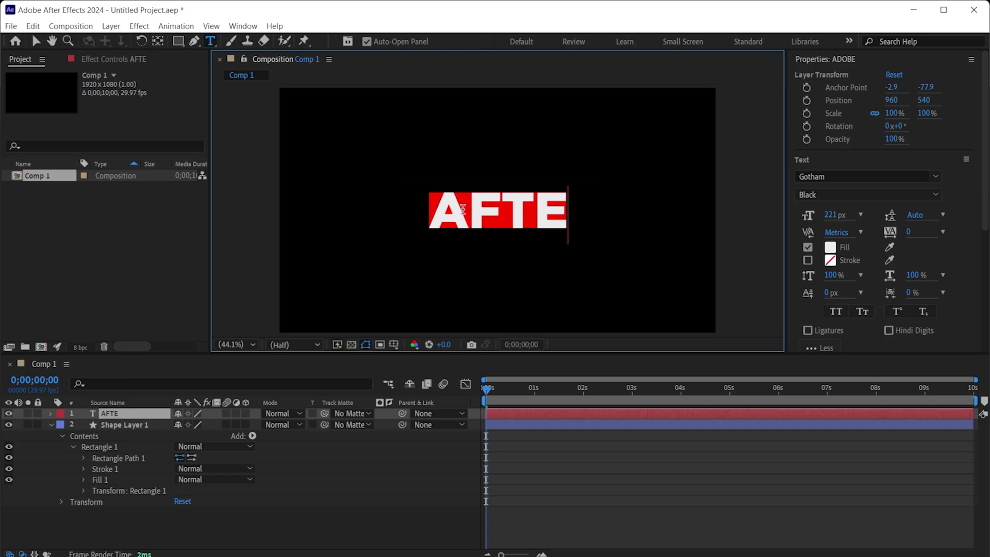
text(R EFFECTS)
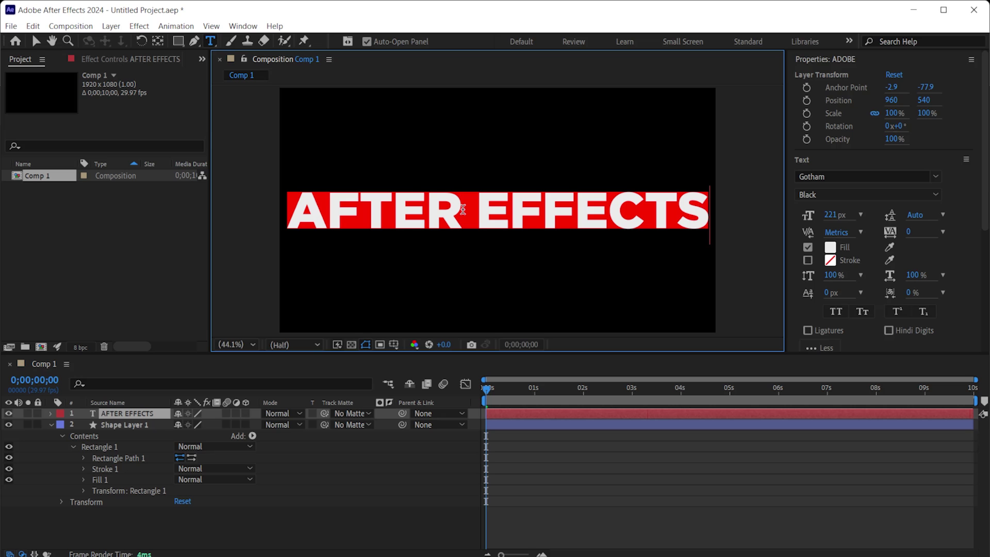
key(ctrl+z)
Add Offset Paths to the contents of Shape Layer 1 and set its Amount to 29.
click(162, 434)
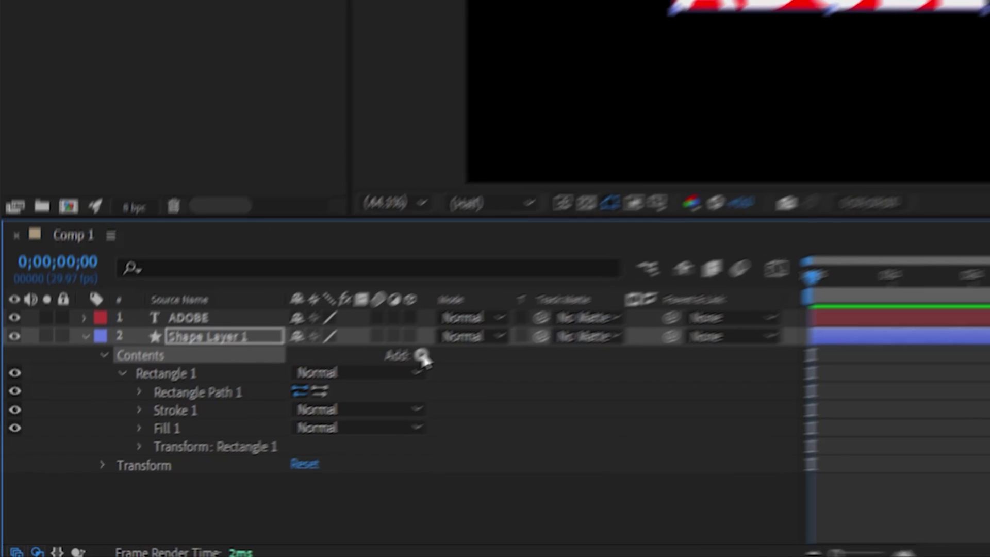
click(270, 427)
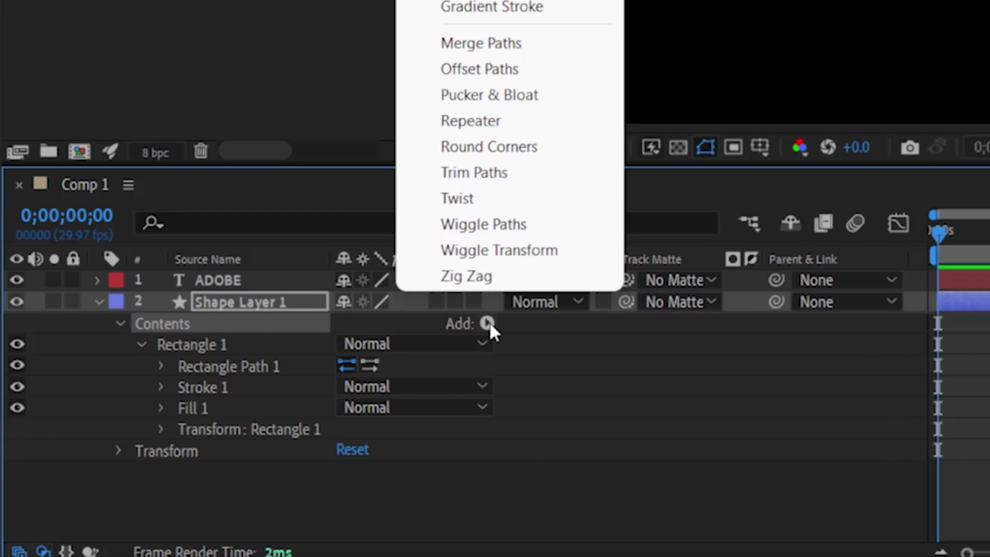
click(472, 72)
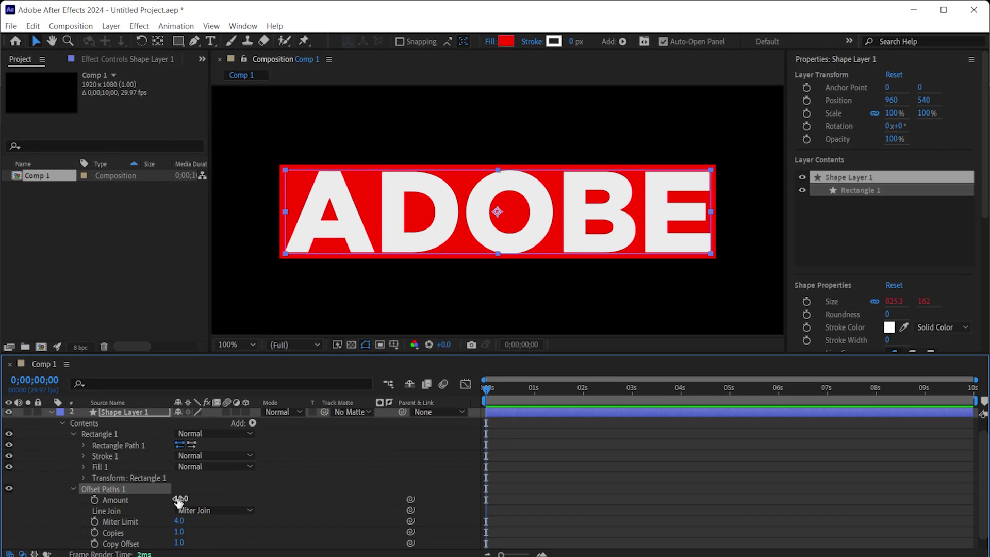
mouse_move(179, 500)
mouse_down()
mouse_move(209, 501)
mouse_move(177, 509)
mouse_move(203, 502)
mouse_move(191, 503)
mouse_up()
Try inserting "dsds" after the A in the ADOBE text to test the padded box's resizing.
scroll(466, 217, down, 4)
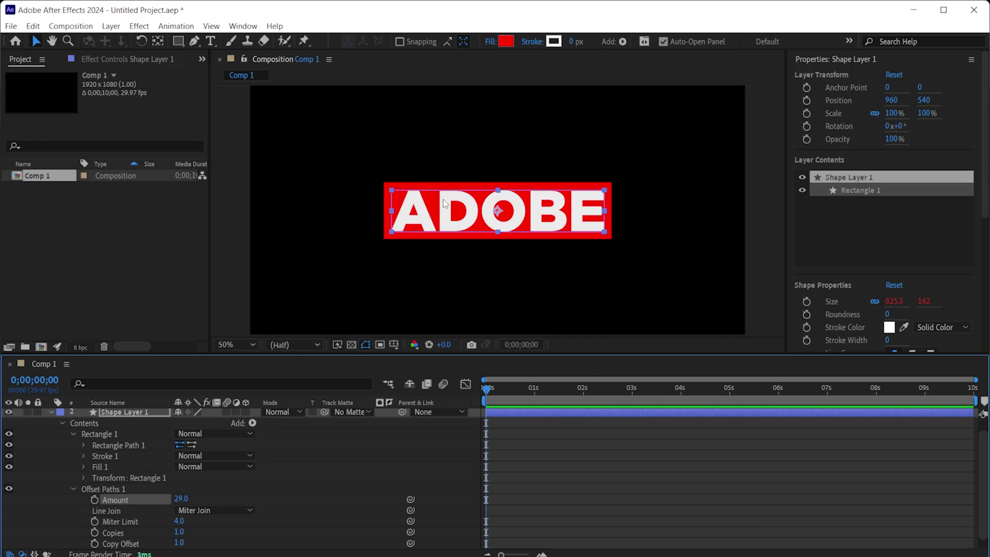
click(471, 215)
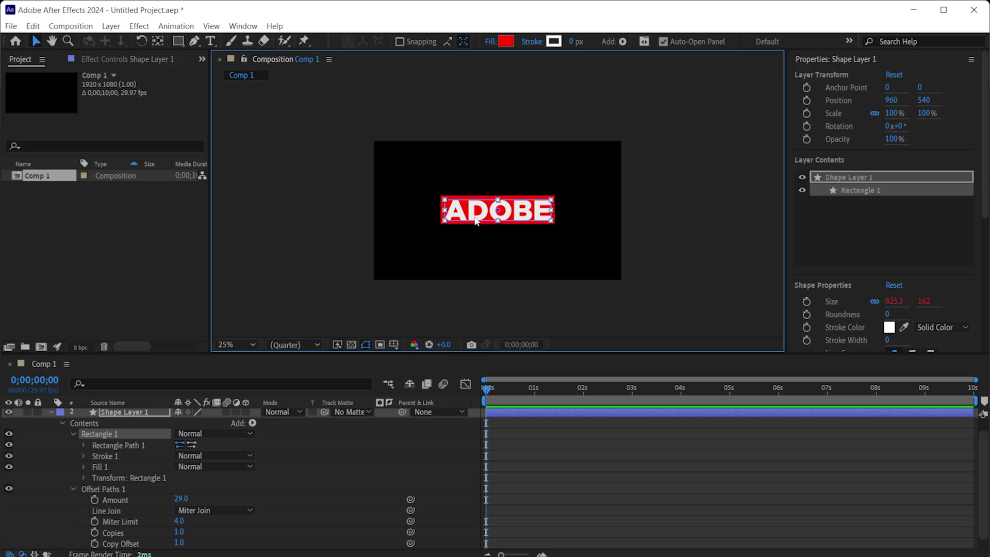
scroll(150, 413, up, 1)
click(145, 413)
double_click(481, 221)
click(465, 213)
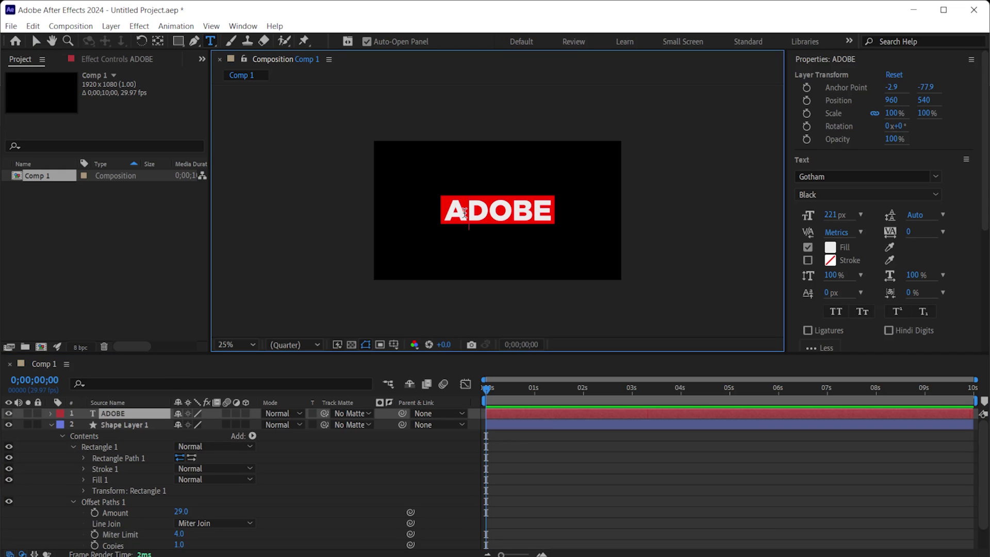
text(dsds)
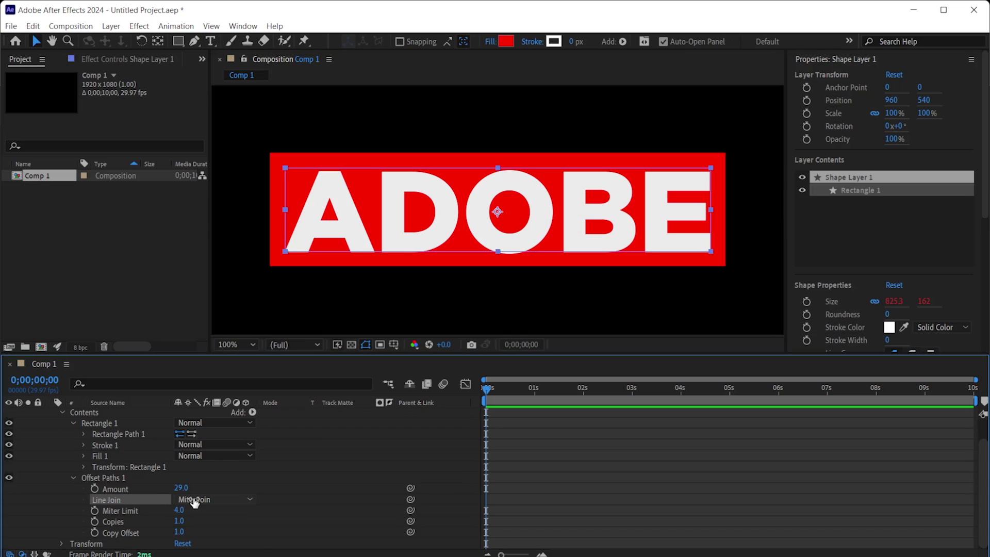
Try Round Join and Bevel Join as the Line Join of Offset Paths 1, and return it to Miter Join.
click(206, 500)
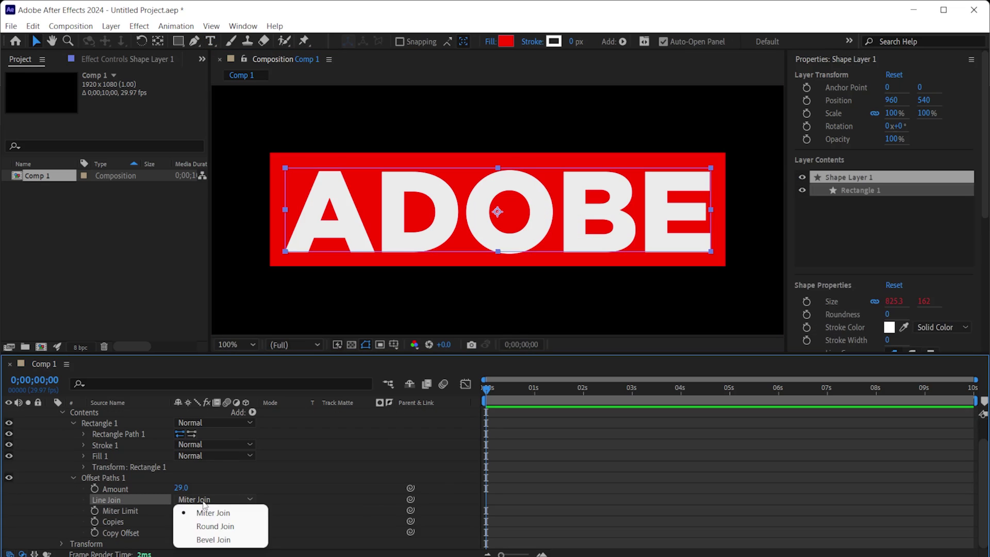
click(235, 527)
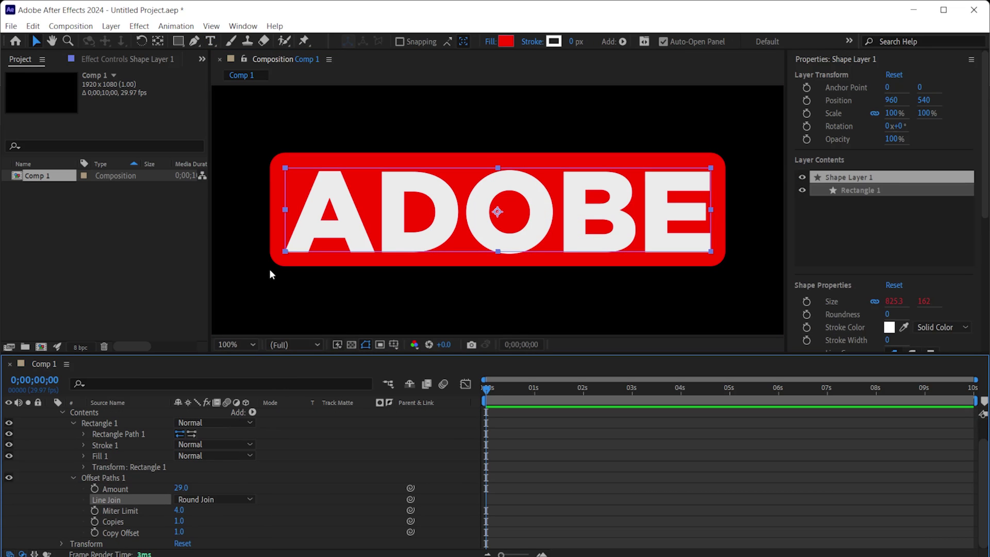
click(235, 498)
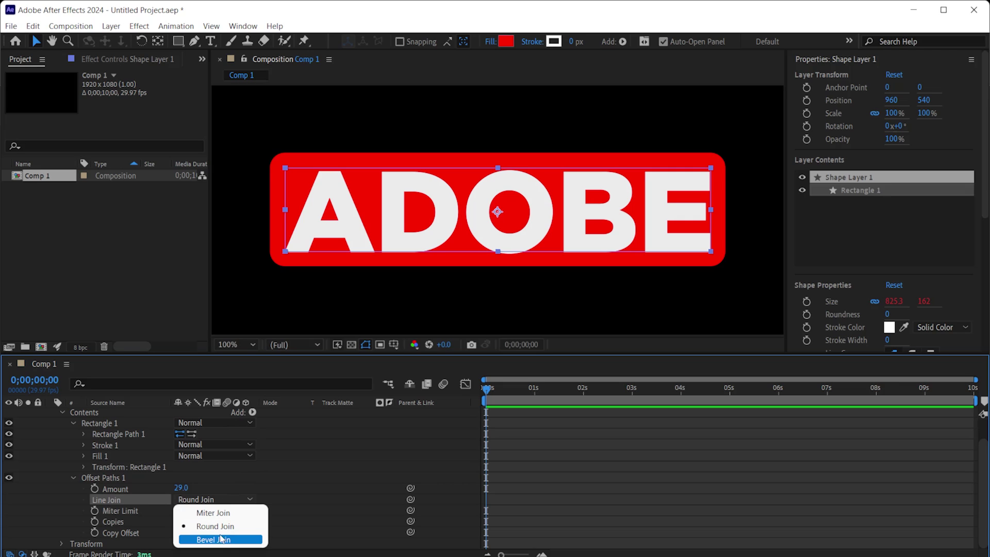
click(221, 539)
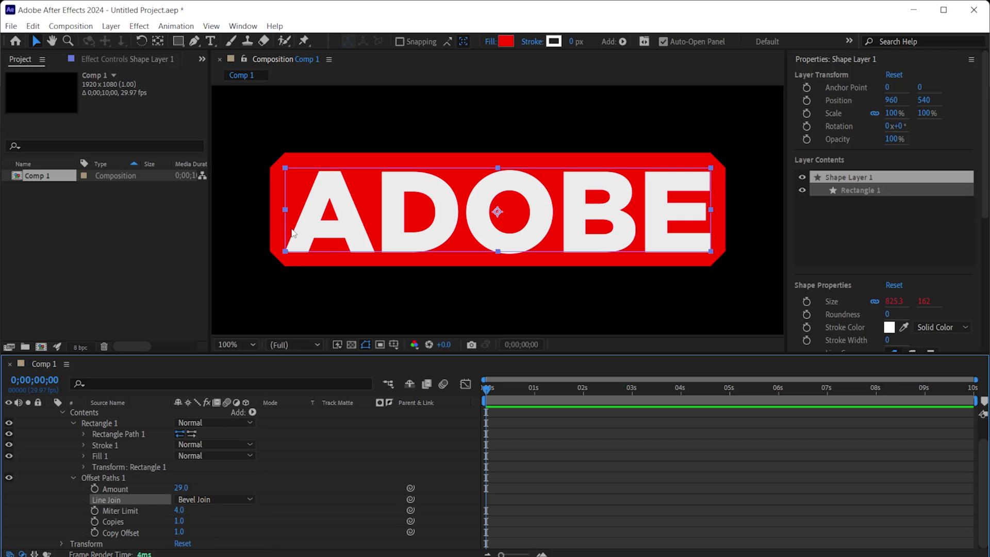
click(216, 499)
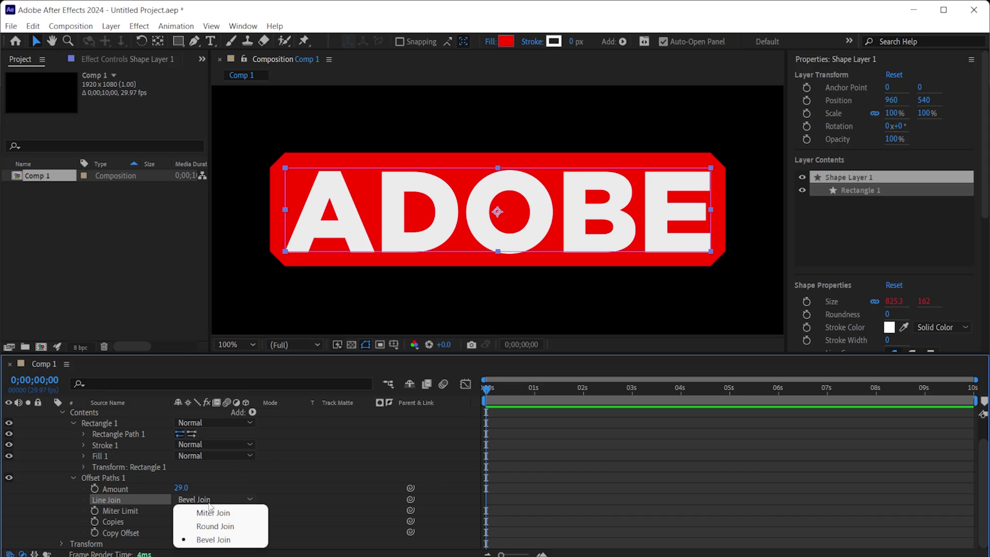
click(218, 512)
scroll(465, 236, down, 1)
click(436, 250)
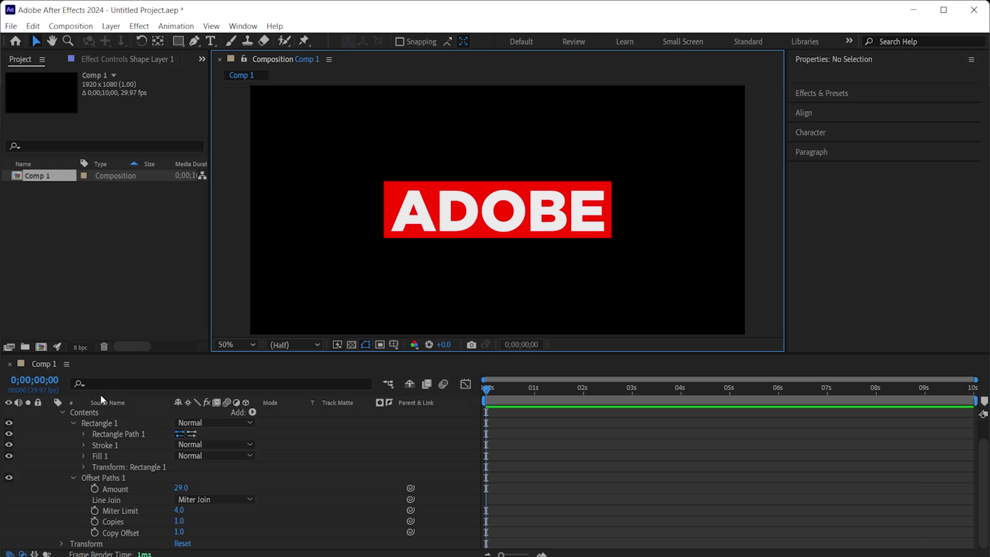
Try drawing a rectangle shape of about 1358 × 428 px around the red box in Shape Layer 1, and delete it.
scroll(92, 444, up, 1)
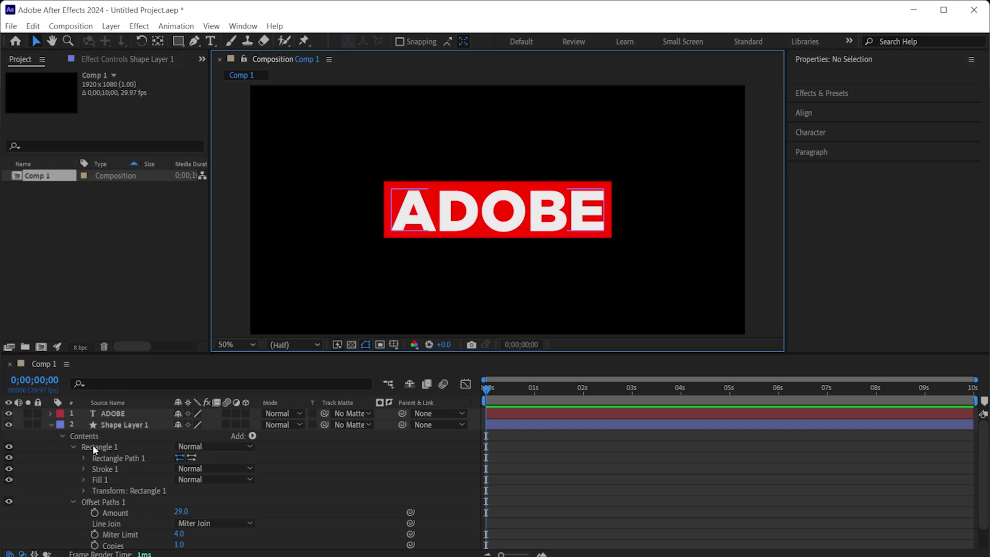
click(62, 436)
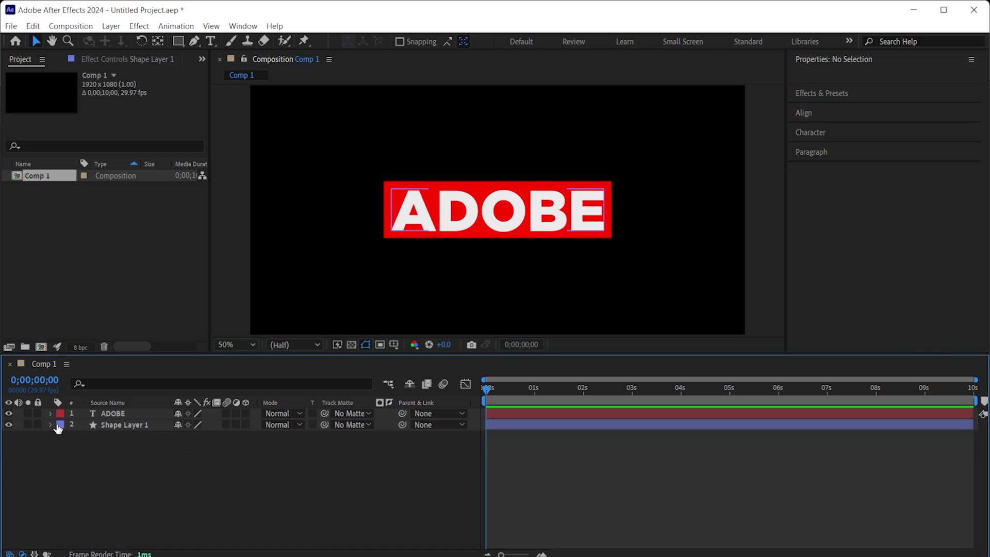
click(109, 426)
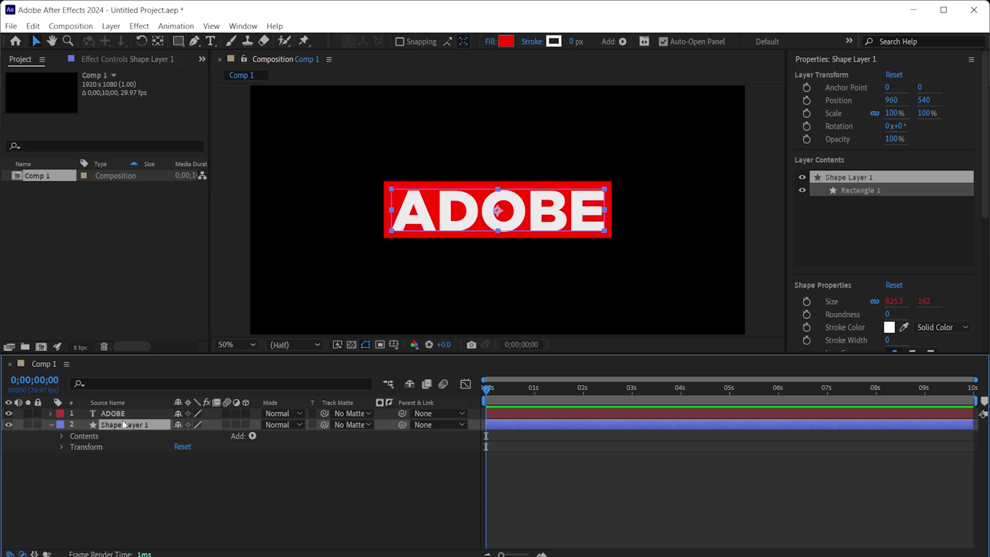
click(178, 40)
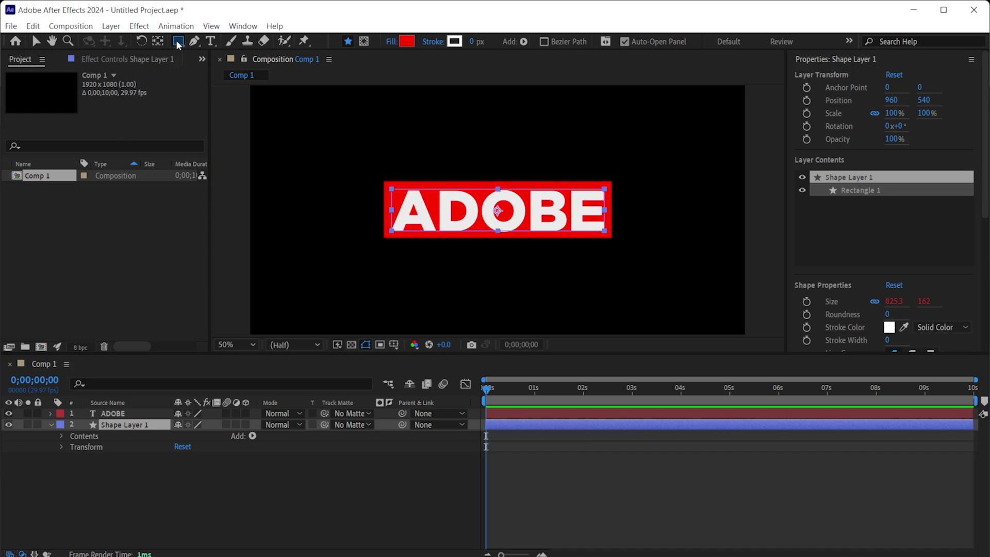
drag(333, 154, 684, 264)
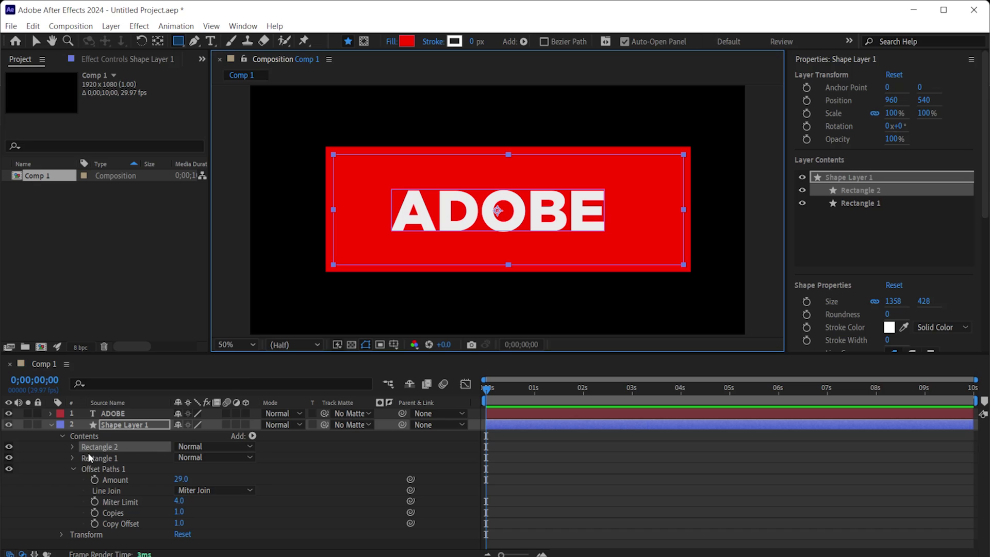
key(Delete)
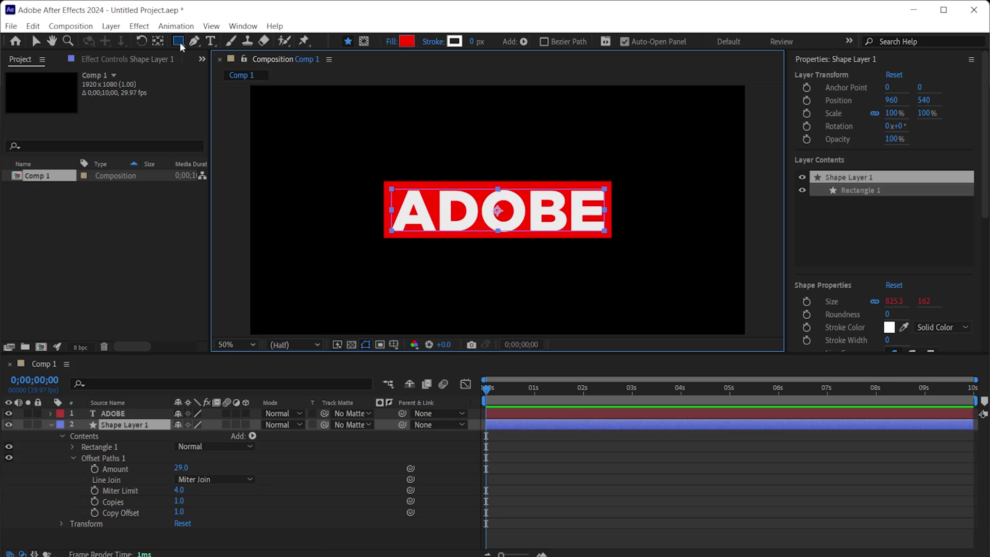
Draw a rectangular mask on Shape Layer 1 that surrounds the red box with a wide margin on all sides.
click(365, 42)
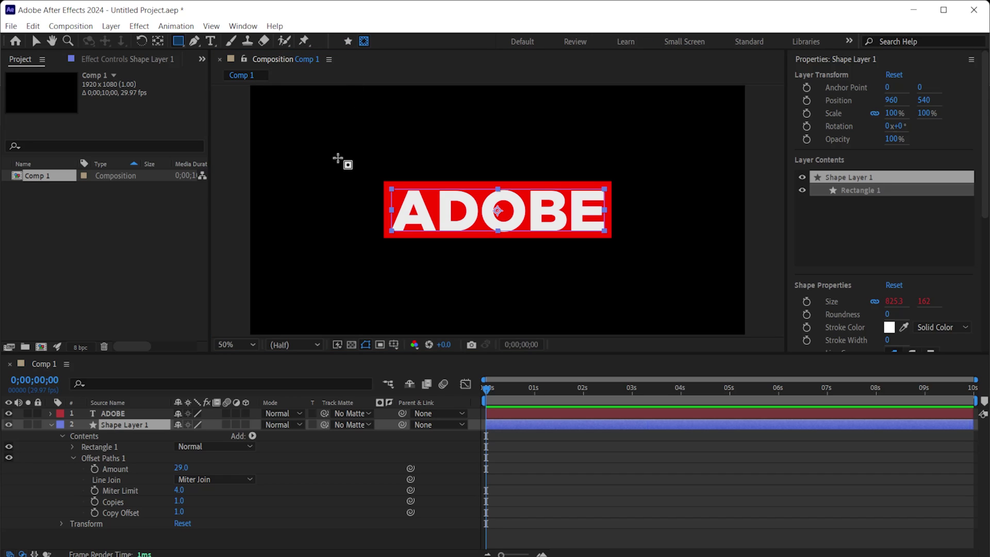
drag(339, 154, 675, 271)
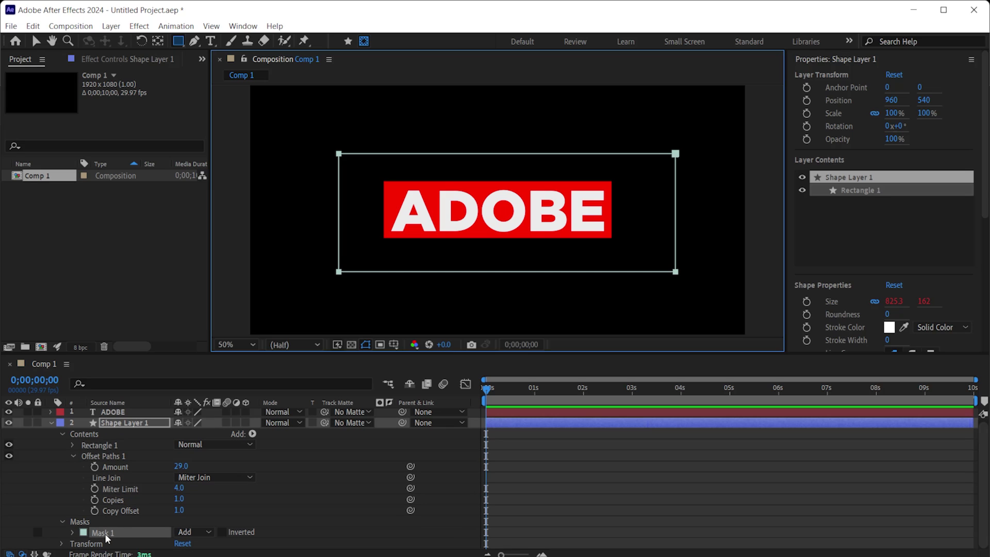
Add a Mask Path keyframe for Mask 1 on Shape Layer 1 at 0;00;01;01.
click(72, 532)
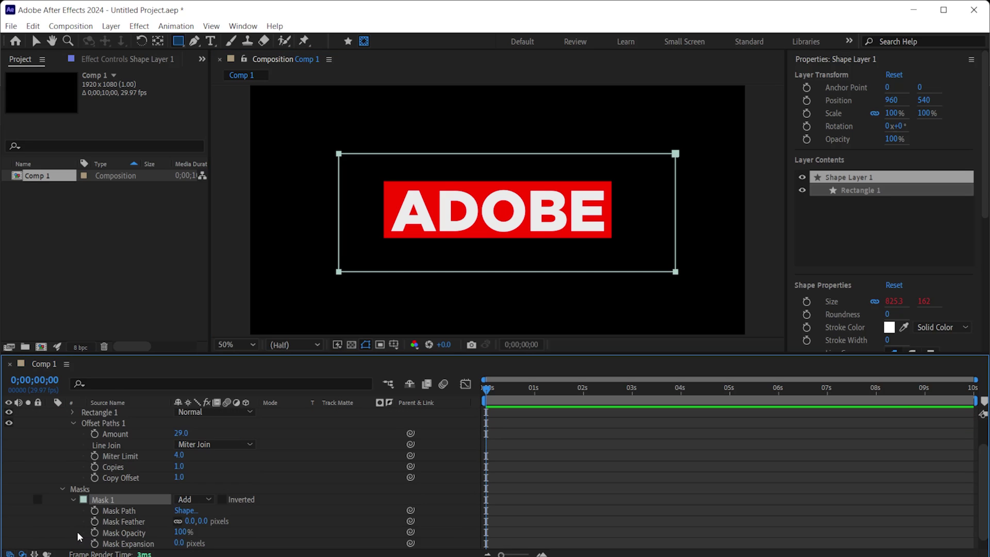
click(117, 513)
drag(486, 388, 537, 392)
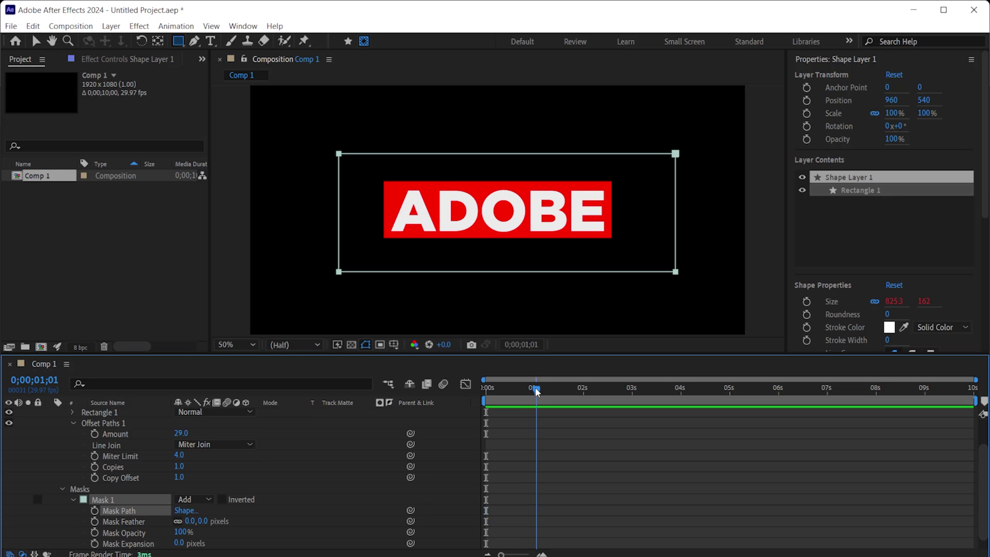
click(94, 510)
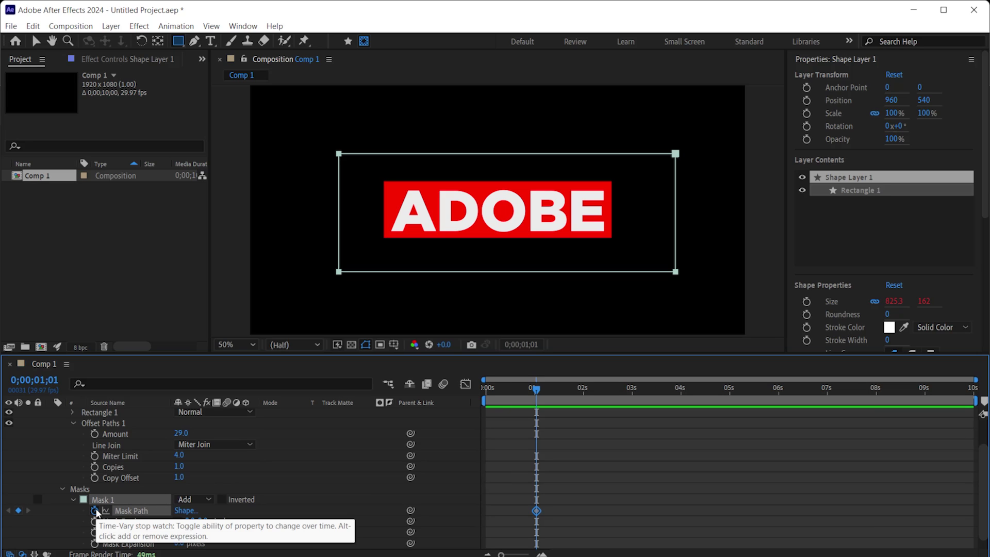
Narrow Mask 1 at 0;00;00;08 to a thin vertical strip beside the box, clear of the ADOBE text.
drag(537, 391, 499, 390)
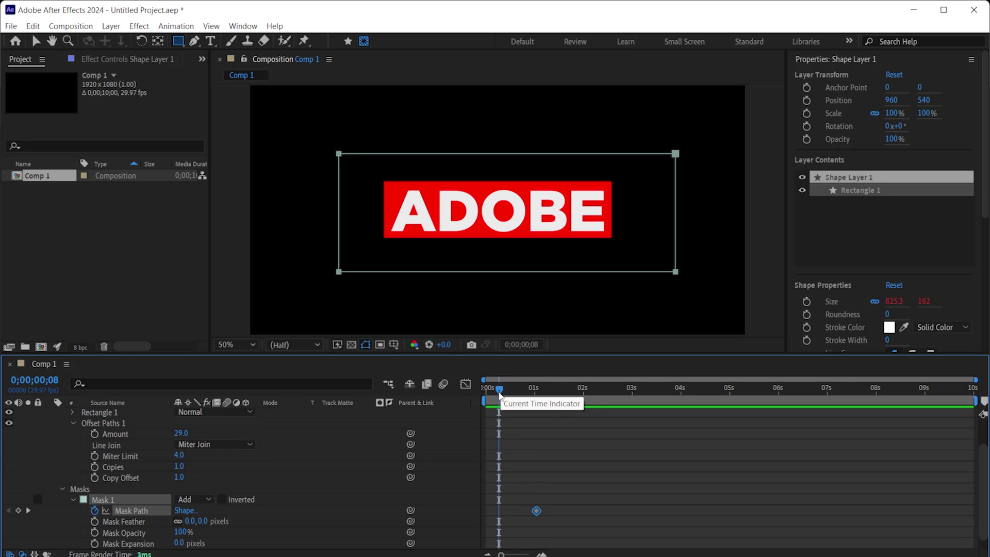
key(v)
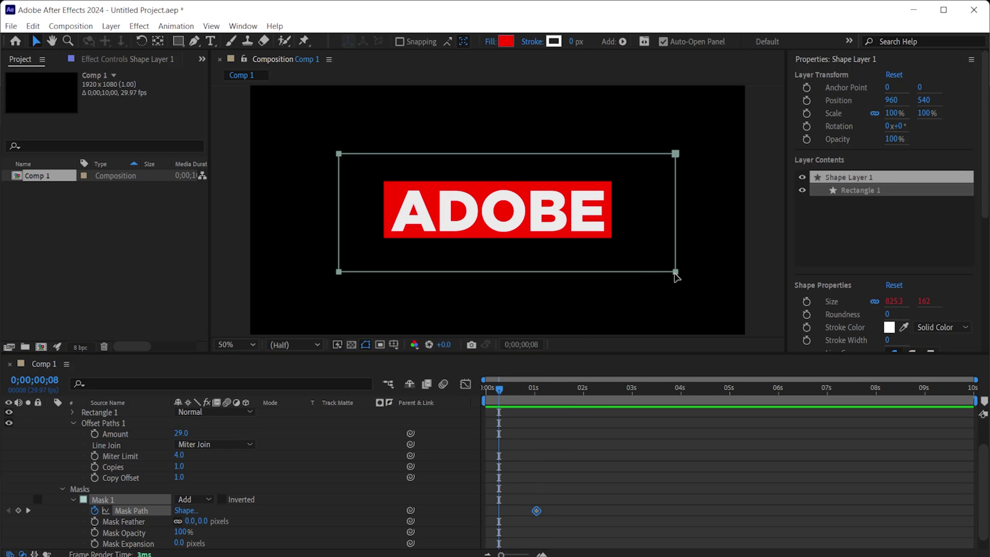
drag(676, 234, 357, 234)
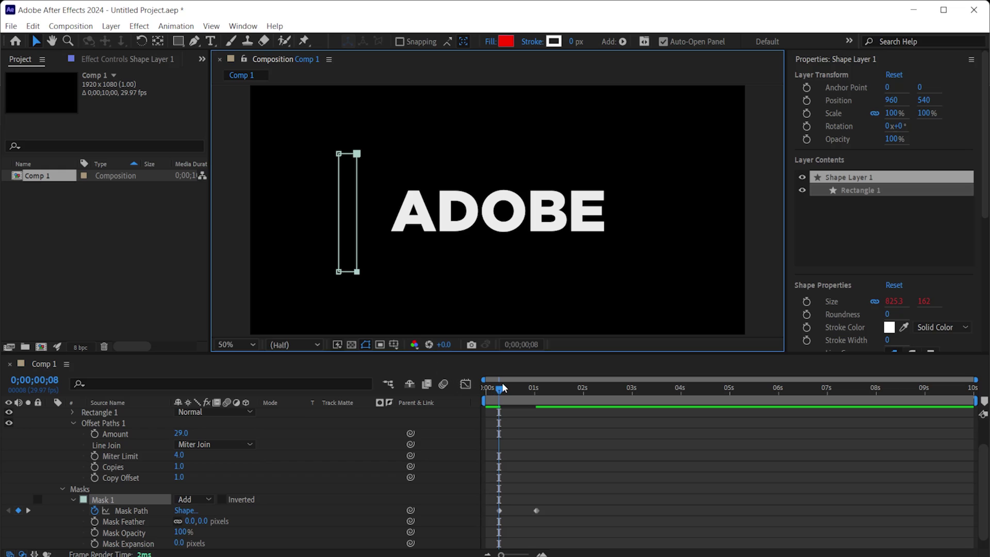
Preview the red box's mask reveal from the start of the composition.
drag(500, 390, 484, 392)
key(space)
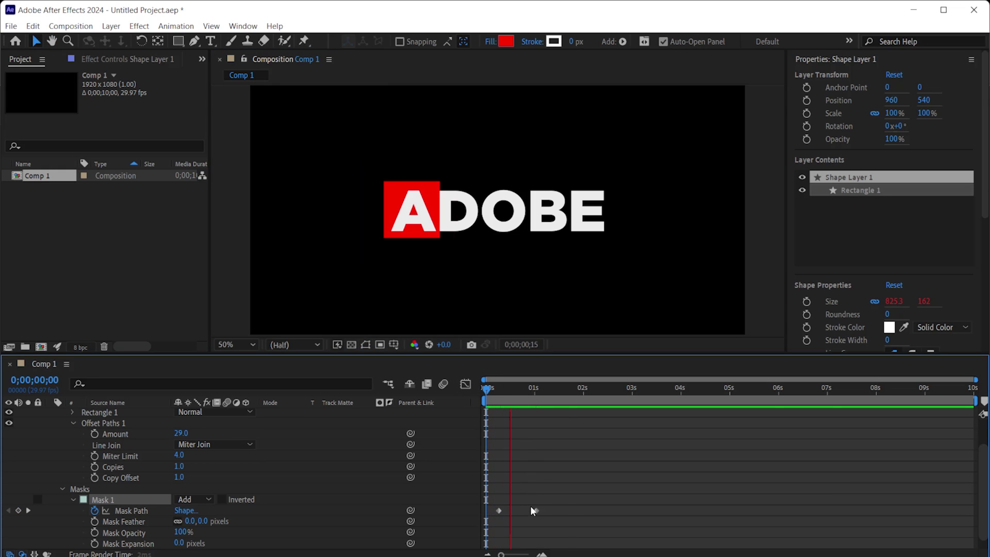
key(space)
key(space)
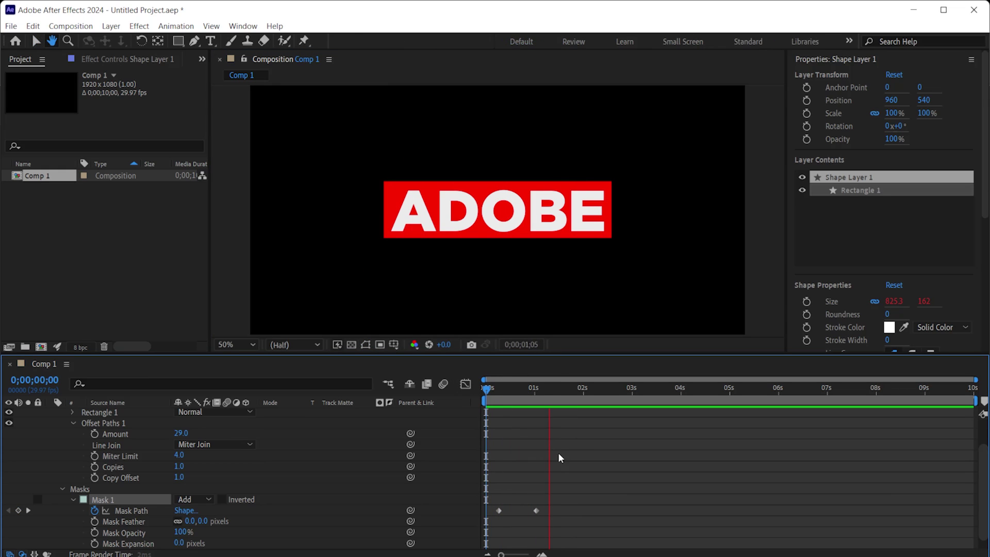
key(space)
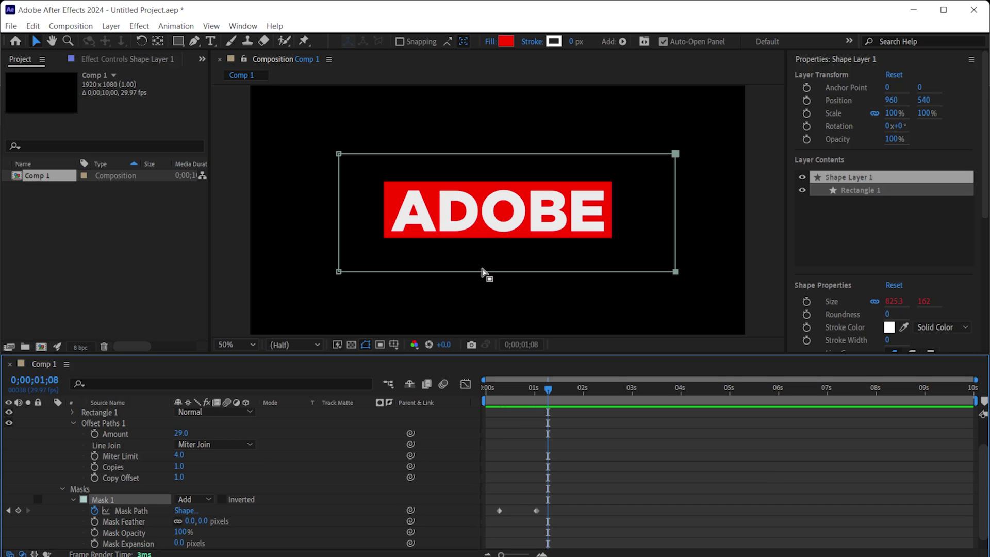
key(Home)
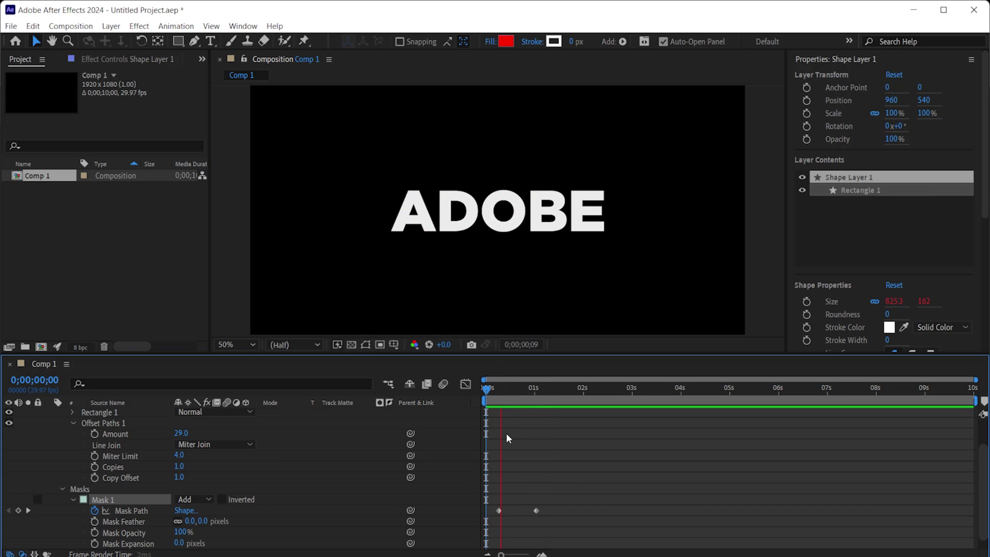
key(space)
Duplicate Shape Layer 1 and move the copy above the ADOBE text layer.
scroll(508, 439, up, 3)
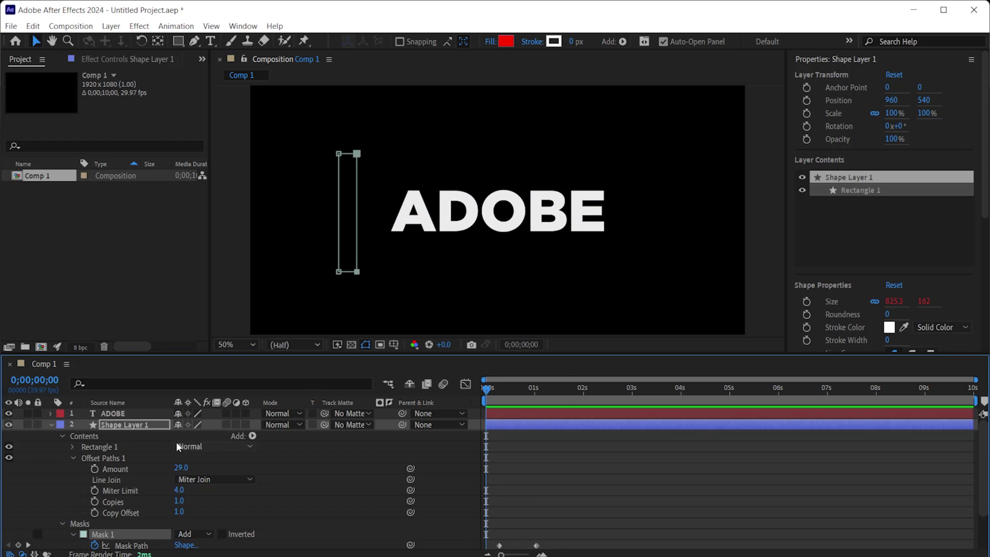
click(133, 425)
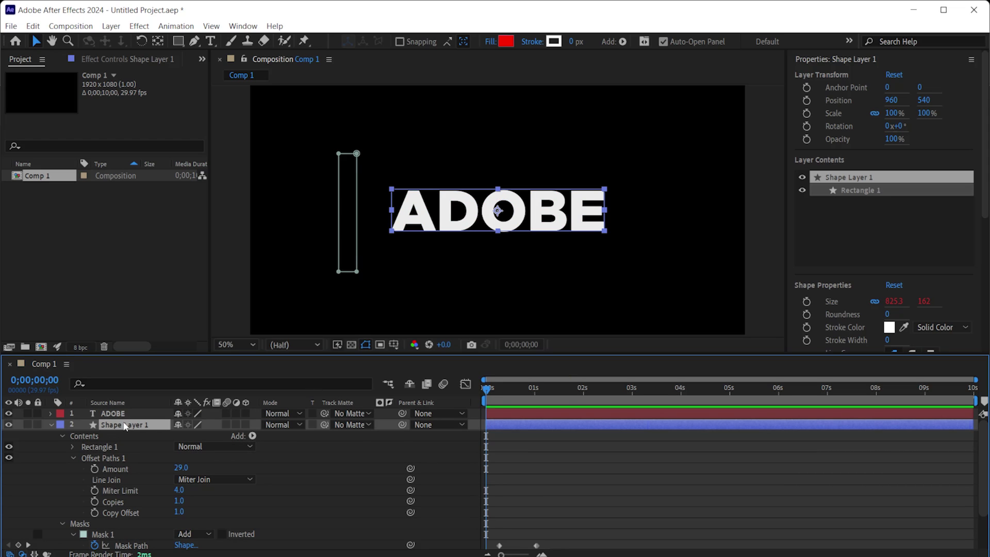
key(ctrl+d)
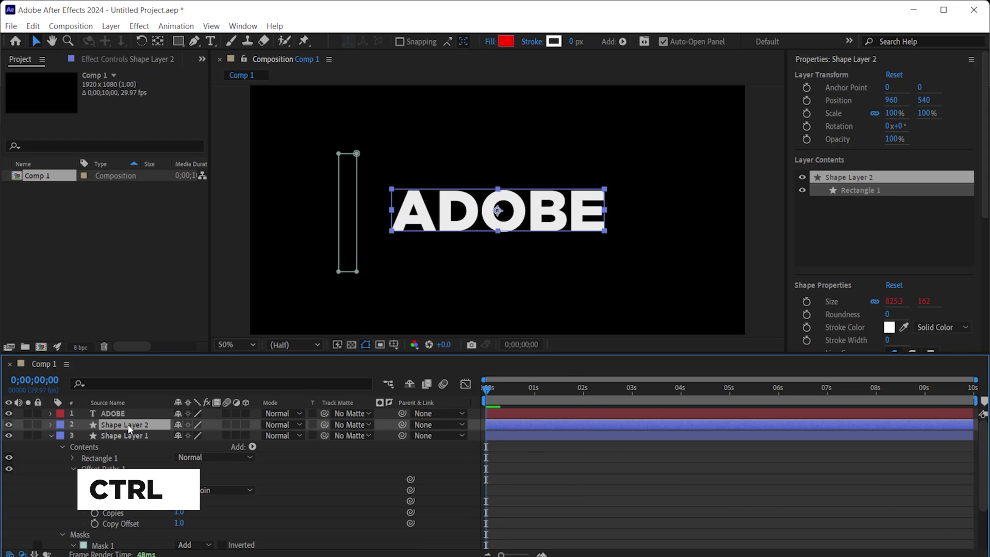
click(51, 436)
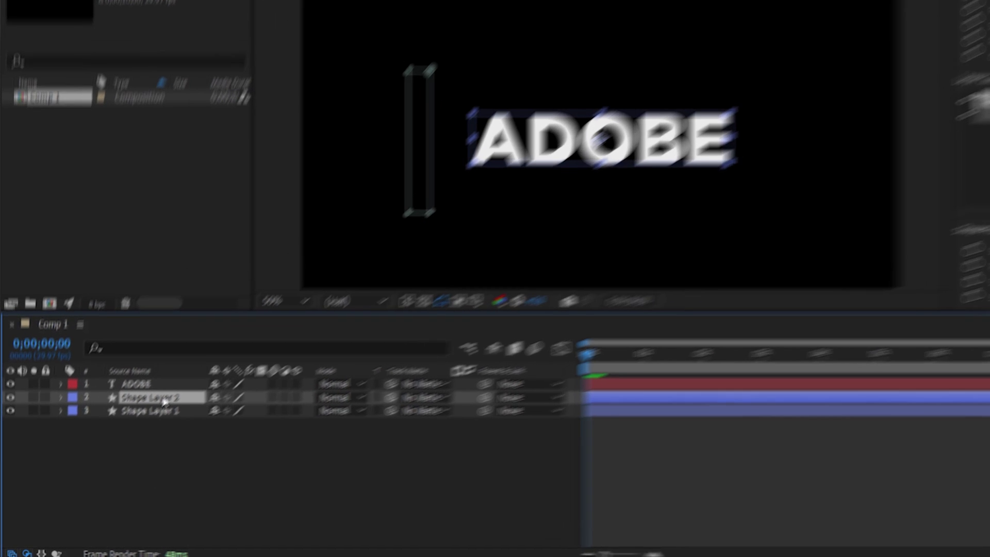
drag(134, 423, 133, 411)
drag(237, 298, 239, 302)
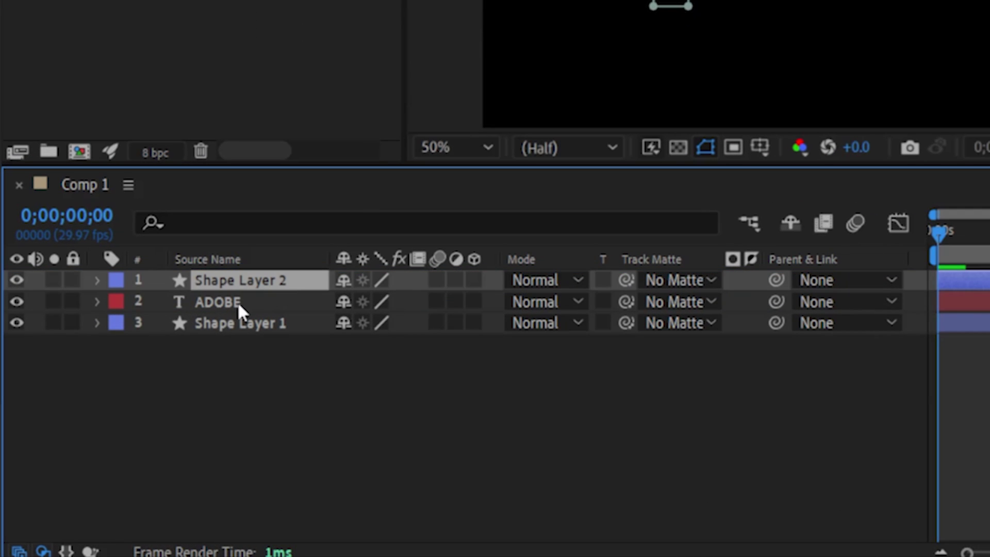
Hide the Modes columns in the timeline and show them again.
click(209, 302)
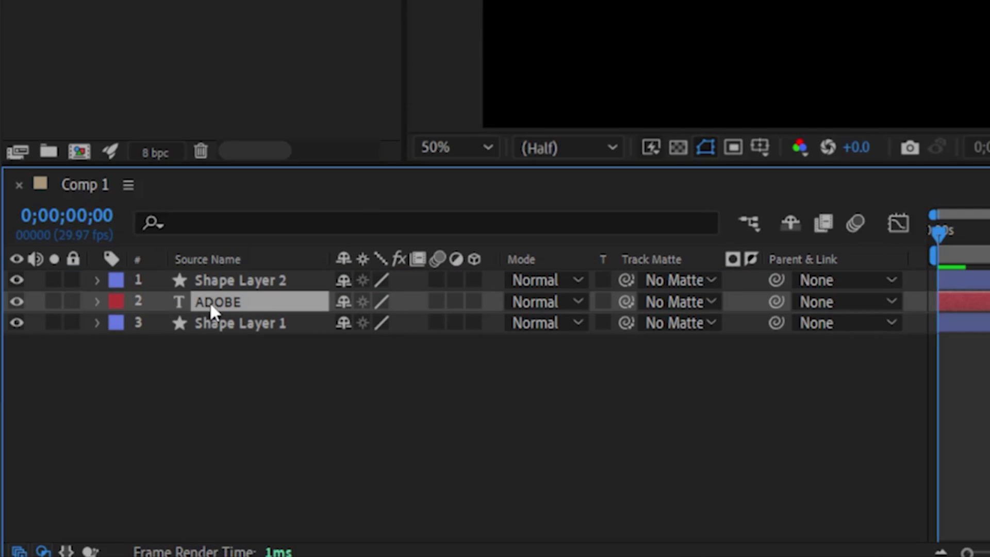
click(676, 303)
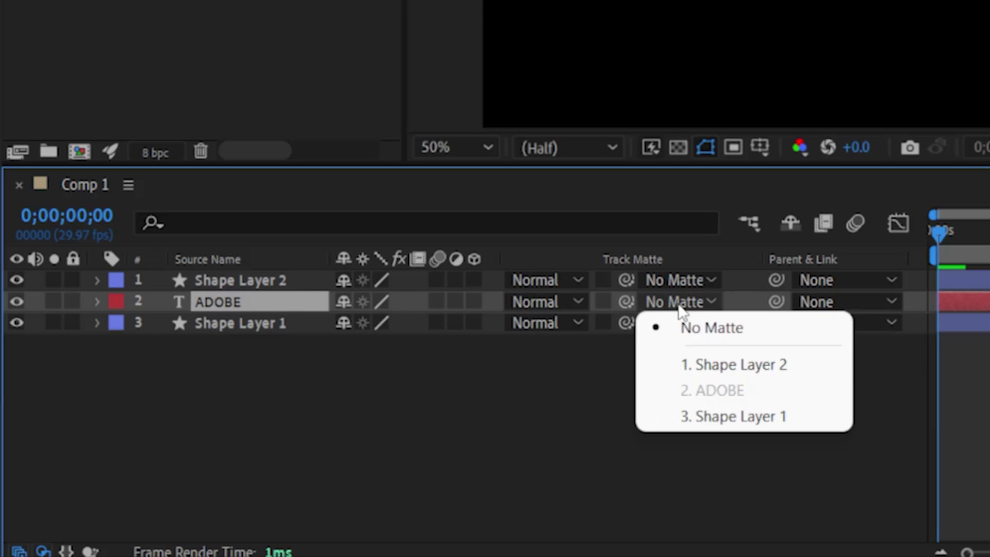
click(557, 397)
right_click(643, 259)
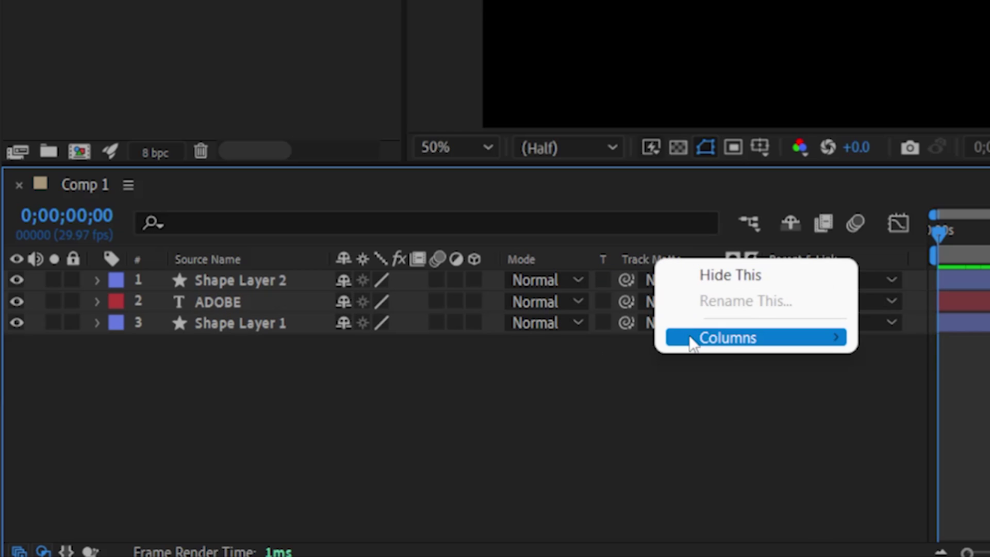
mouse_move(782, 345)
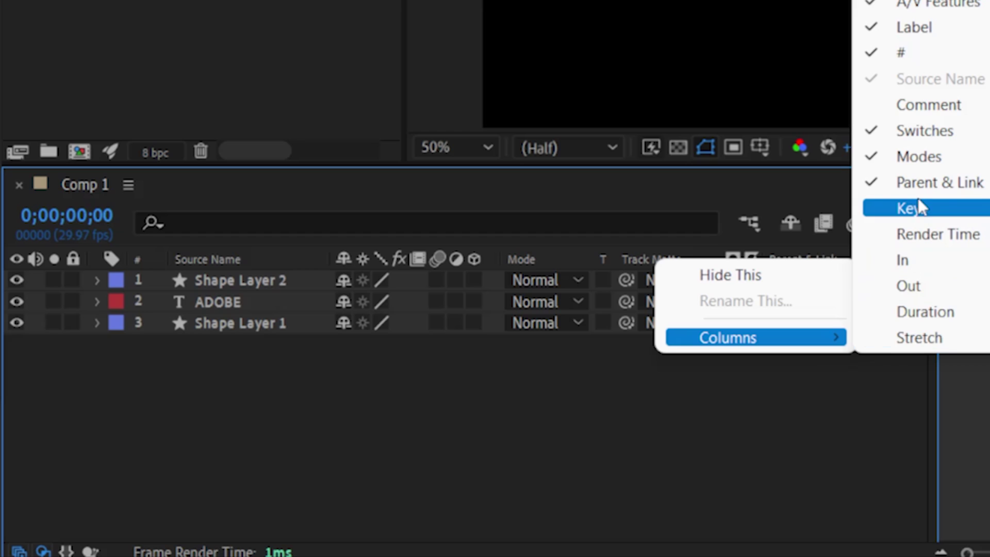
click(923, 157)
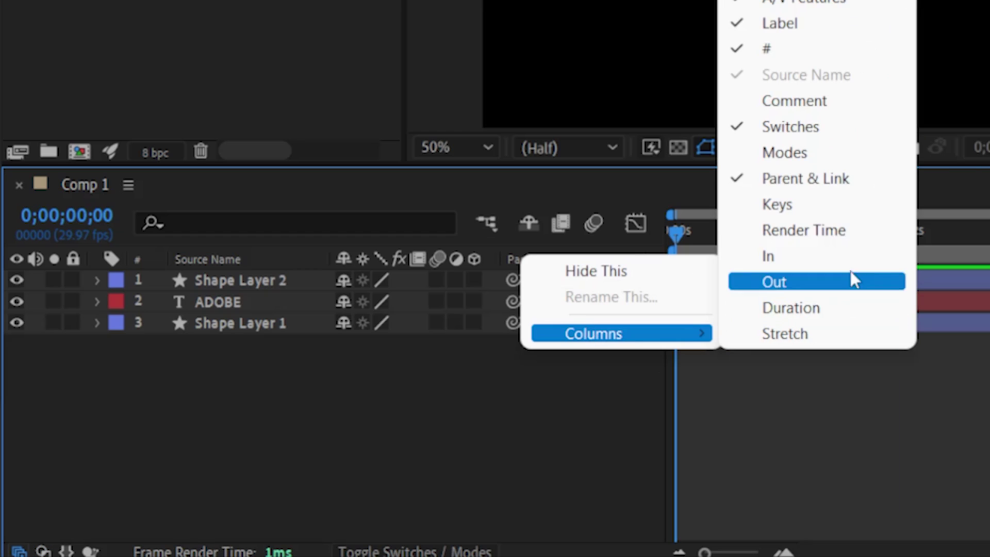
click(828, 158)
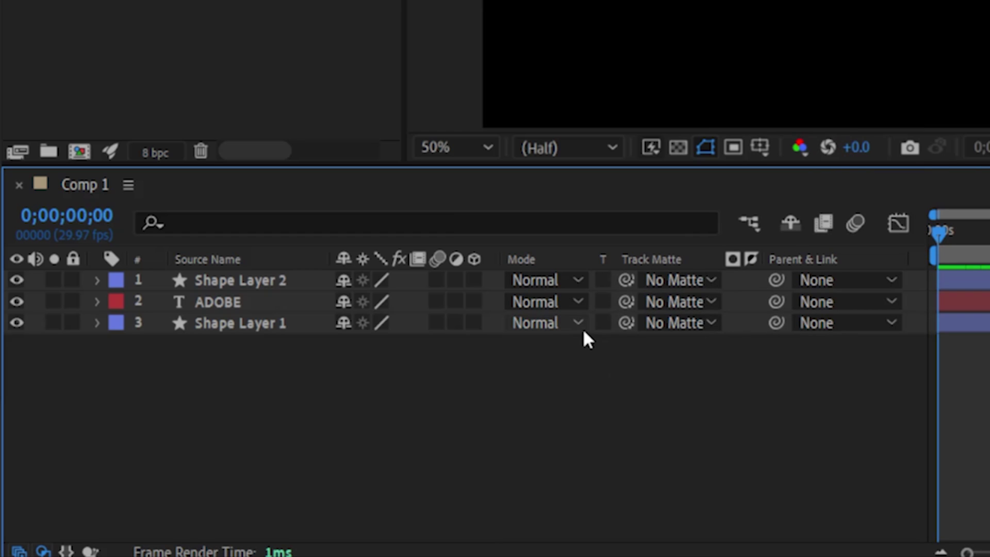
Set Shape Layer 2 as the track matte of the ADOBE text layer.
click(669, 301)
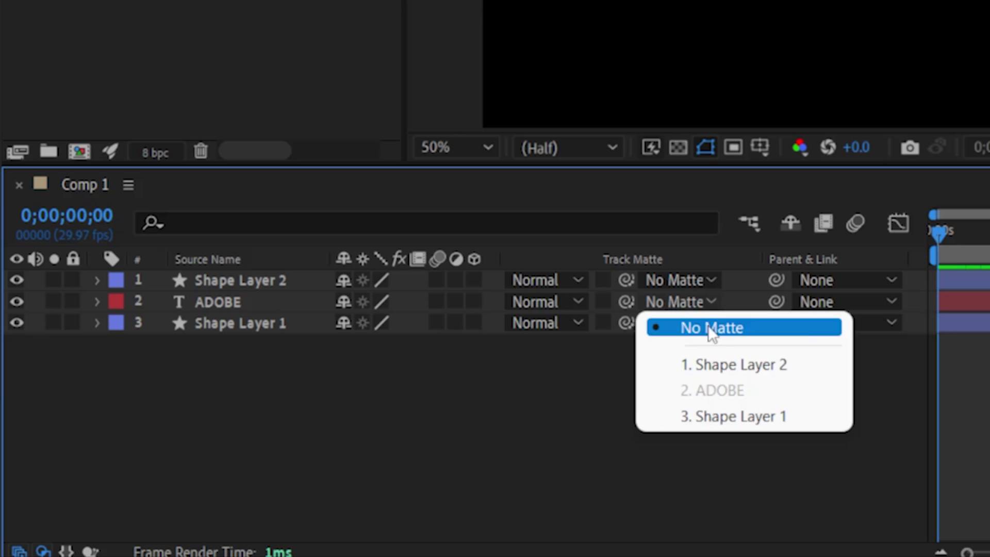
click(748, 368)
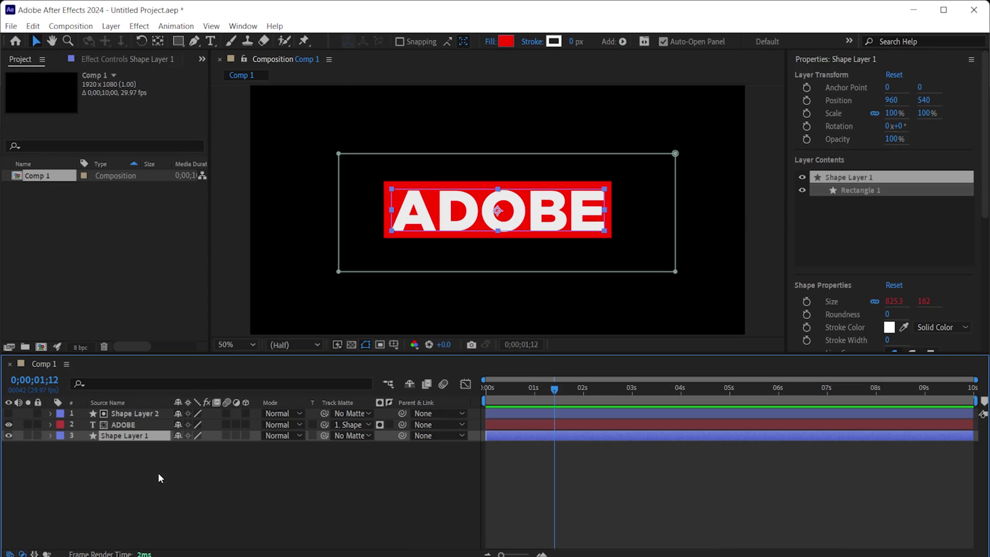
Reshape Shape Layer 1's mask at the 0;00;00;08 keyframe into a thin horizontal strip above the text, and preview the reveal.
key(m)
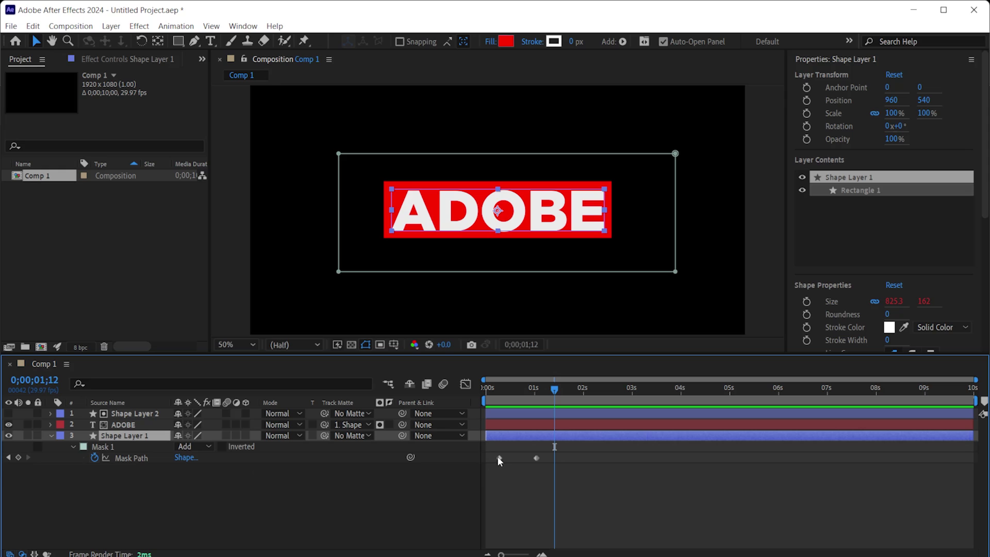
click(537, 388)
drag(538, 389, 502, 391)
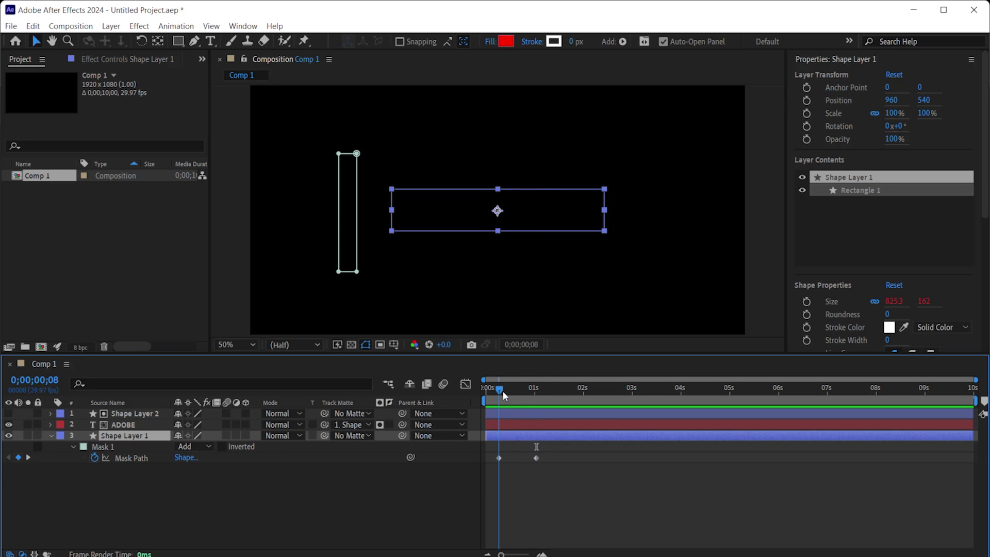
click(498, 458)
drag(376, 284, 328, 271)
drag(357, 264, 659, 258)
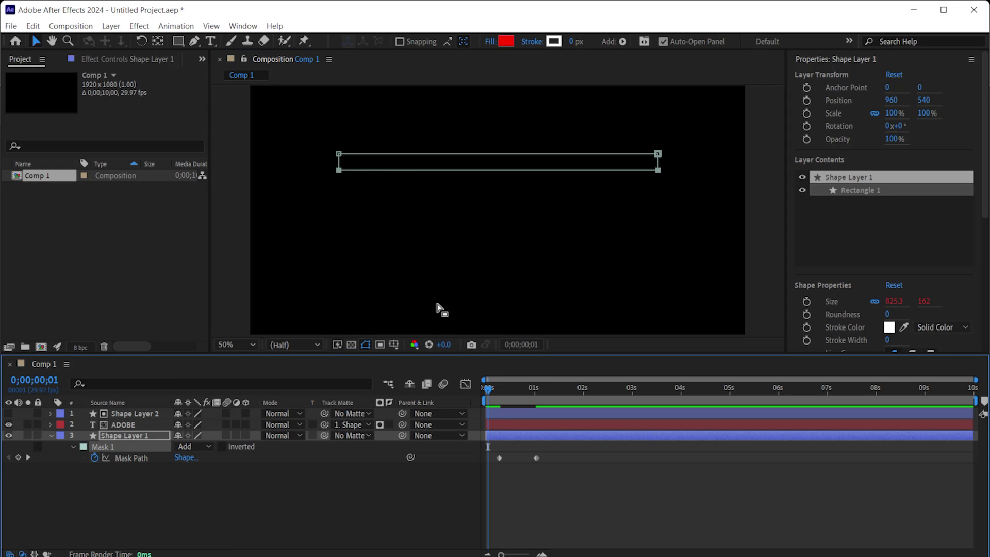
key(space)
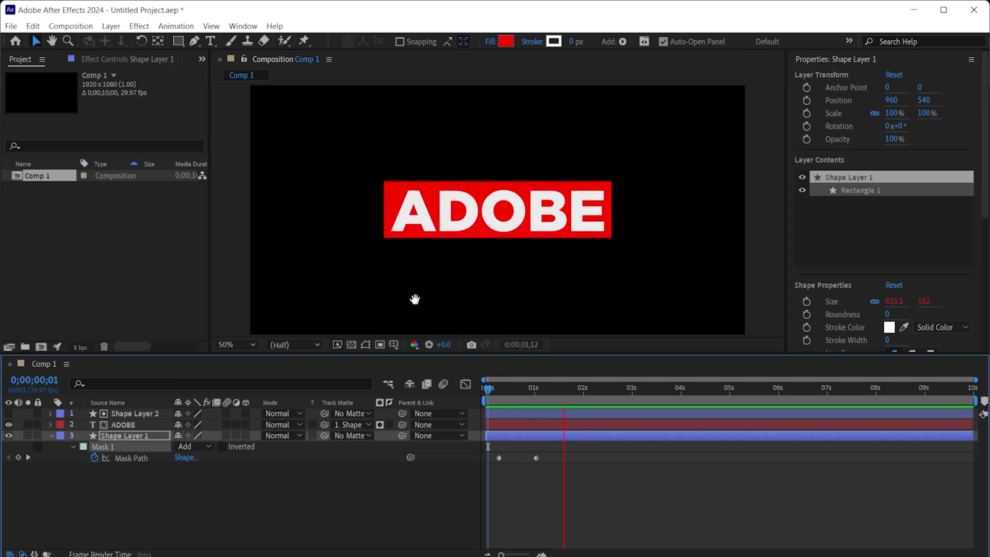
key(space)
Widen Shape Layer 2's mask at the 0;00;00;08 keyframe to span the whole ADOBE word, adjust its shape and preview the animation.
drag(517, 391, 507, 391)
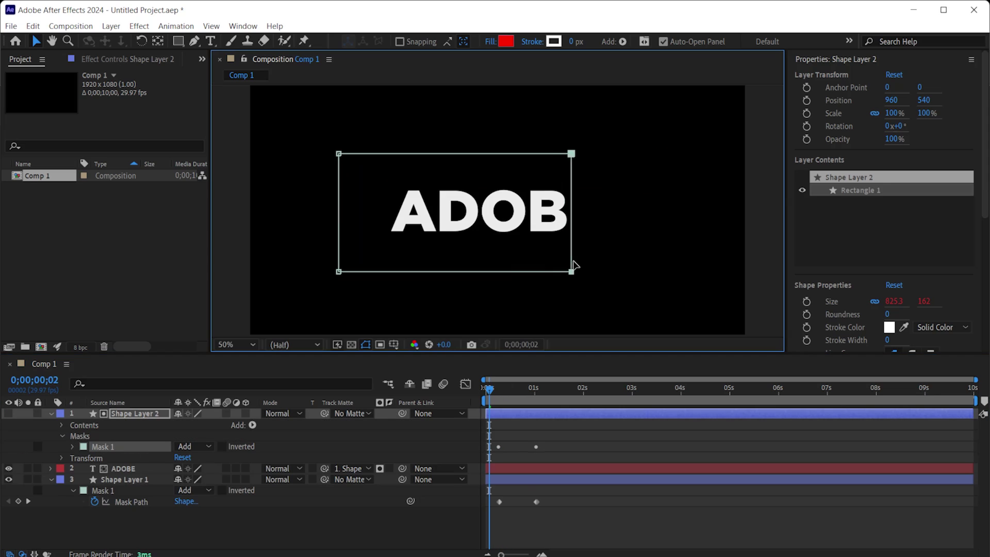
drag(570, 265, 664, 264)
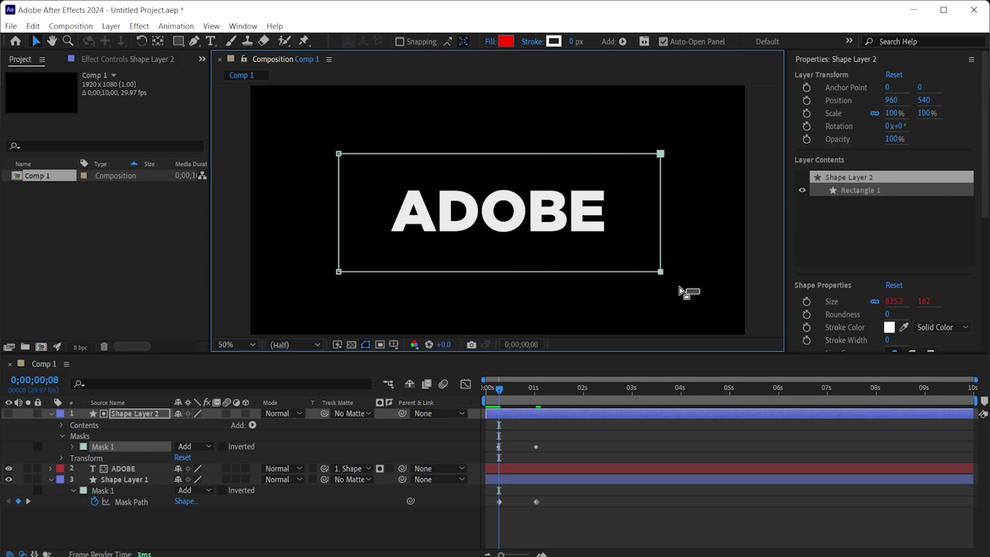
mouse_move(700, 295)
mouse_down()
mouse_move(335, 267)
mouse_move(345, 165)
mouse_up()
drag(504, 390, 471, 391)
key(space)
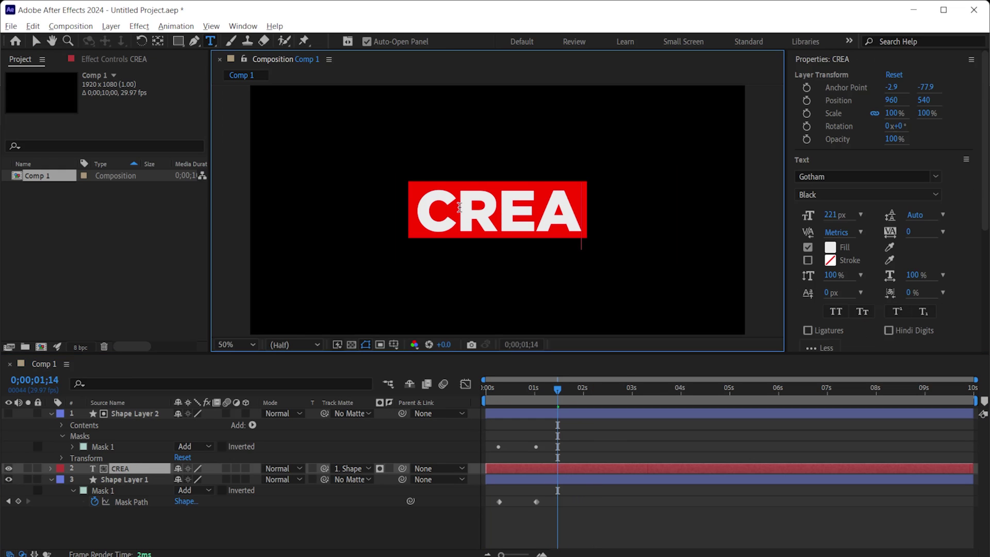
Change the text to CREATIVE and preview the animation from the start.
text(TIVE)
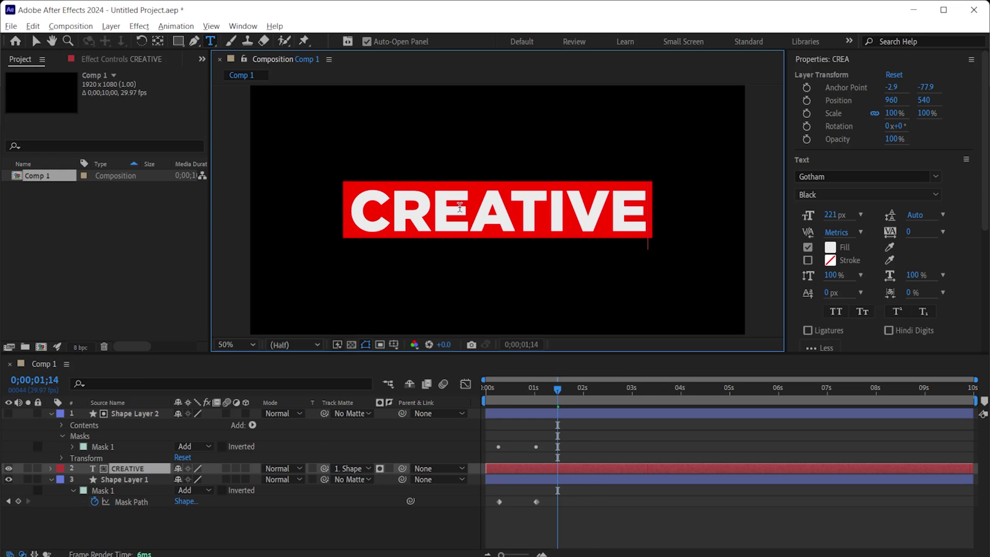
key(Escape)
key(Home)
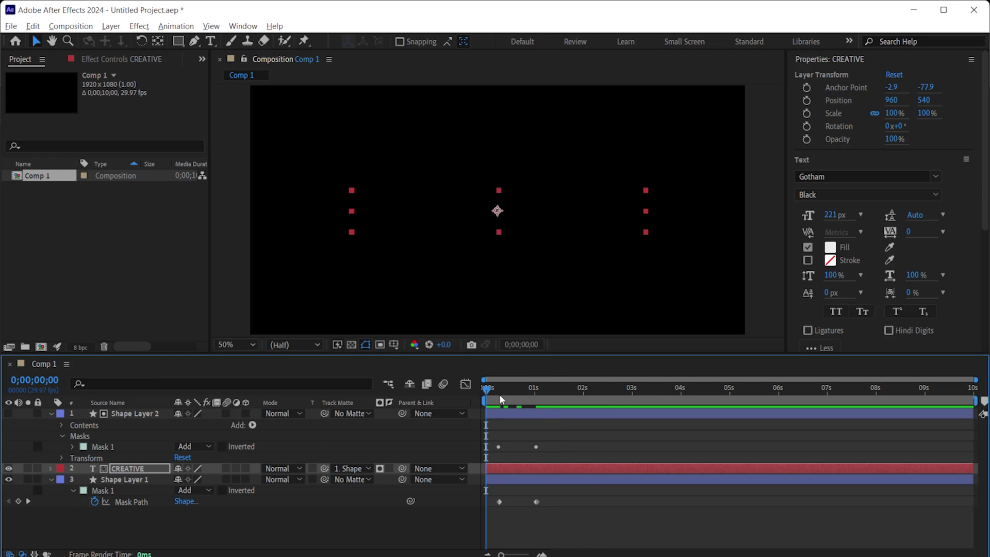
key(space)
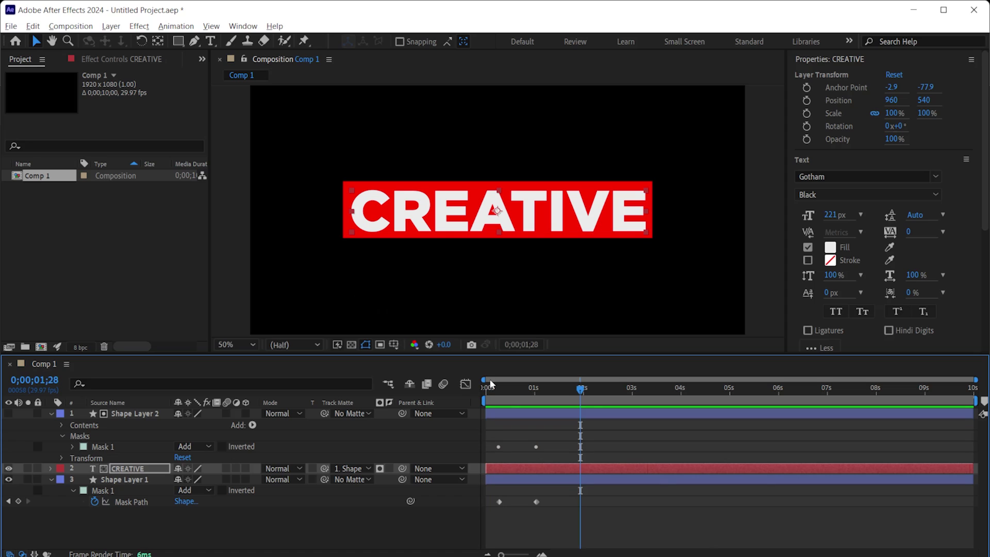
Pre-compose Shape Layer 2, the CREATIVE text and Shape Layer 1 together, moving all attributes into the new composition, and scrub through the reveal.
click(486, 389)
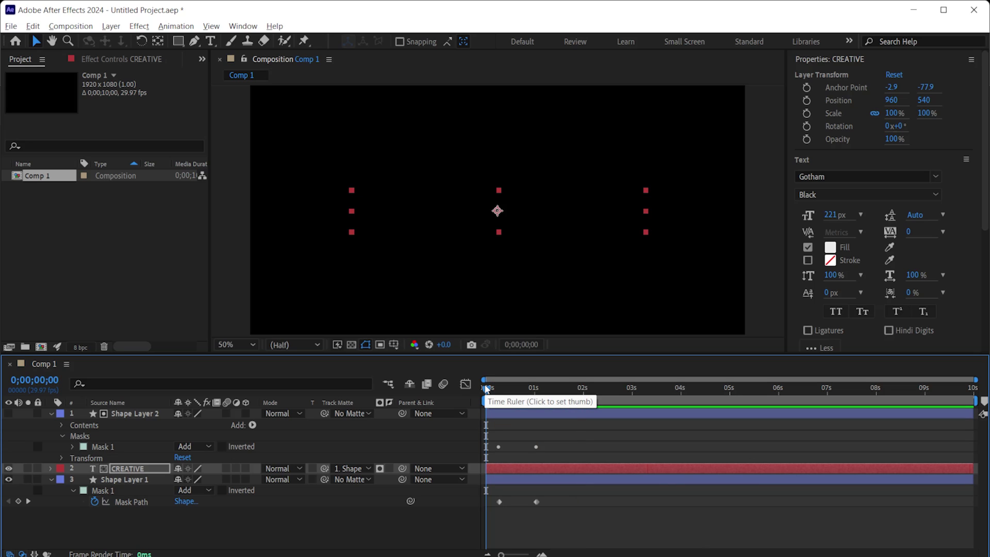
click(568, 388)
drag(150, 528, 104, 410)
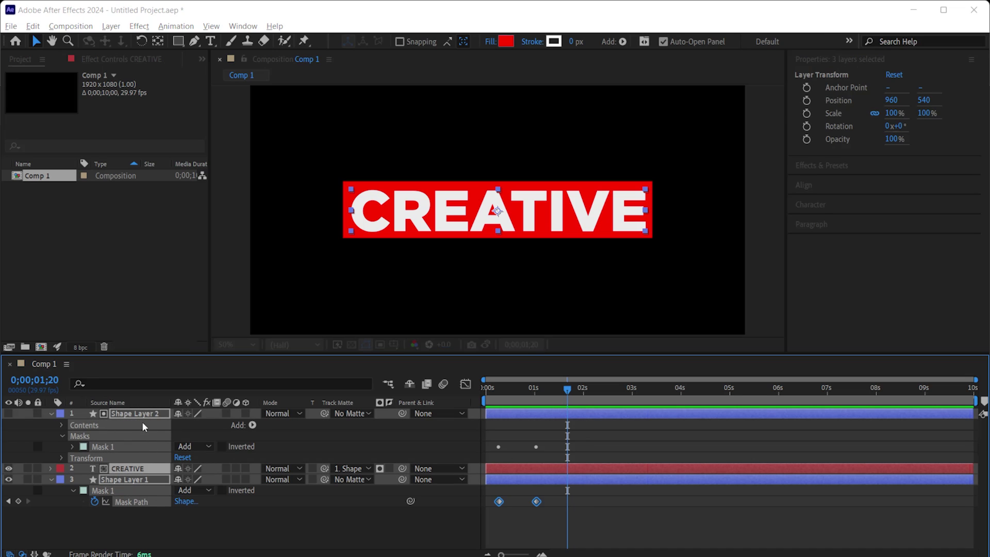
key(ctrl+shift+c)
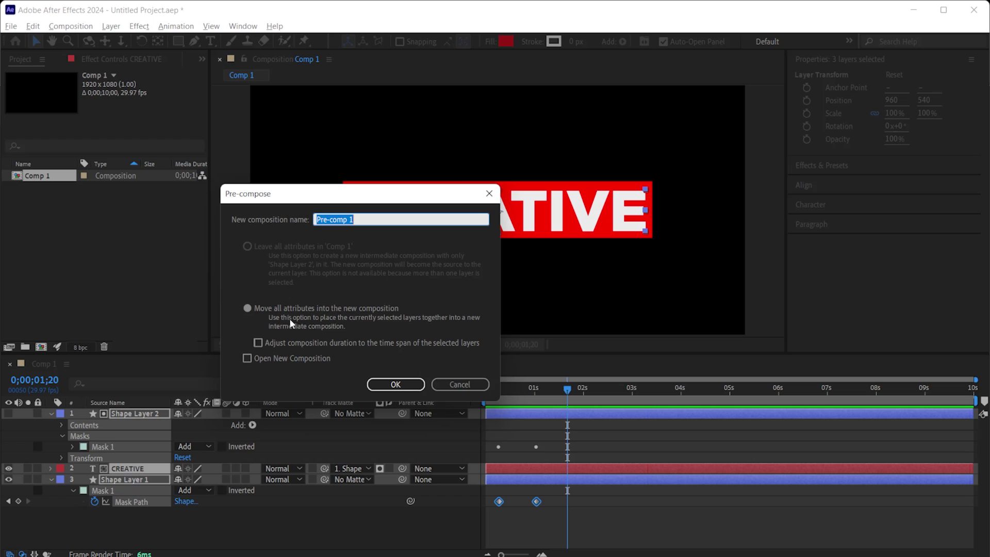
key(Return)
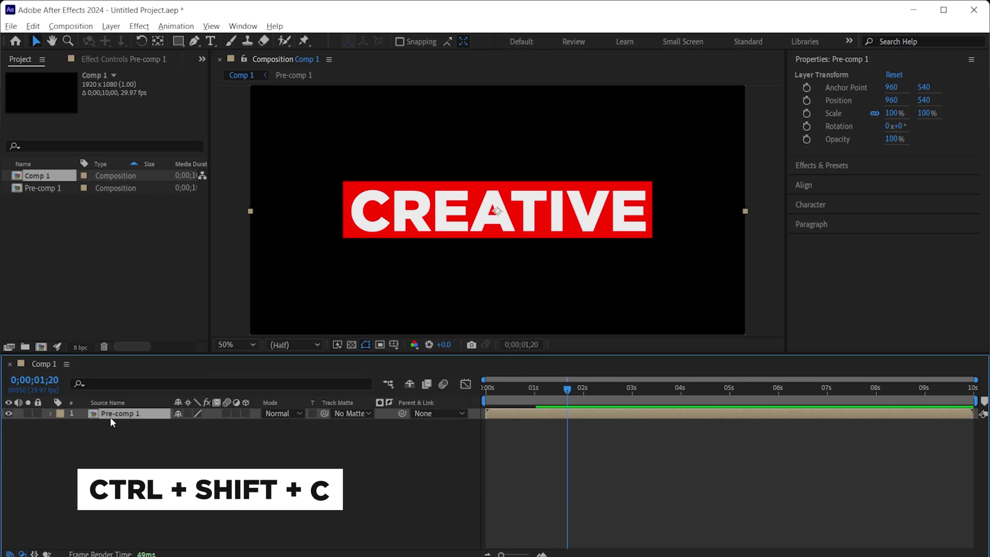
click(508, 387)
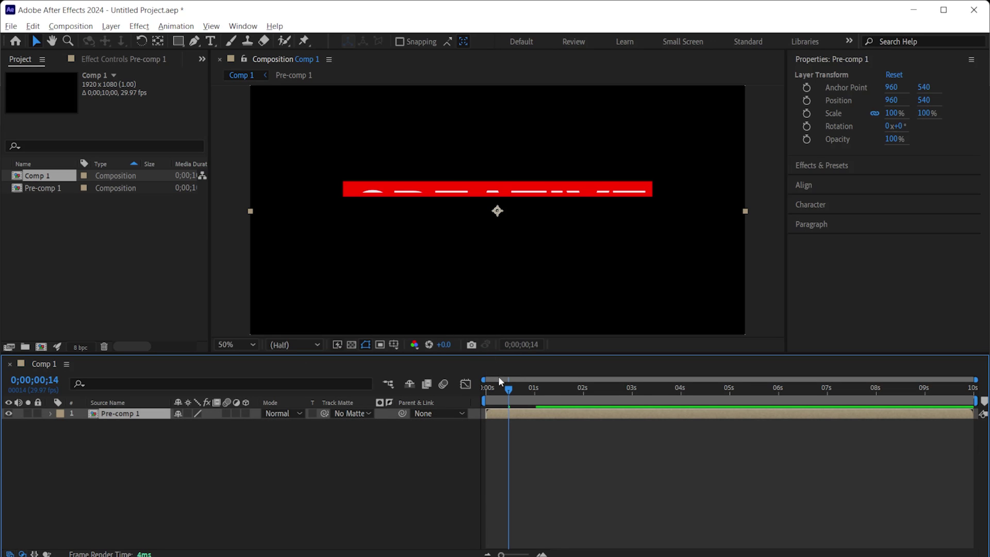
drag(508, 387, 570, 387)
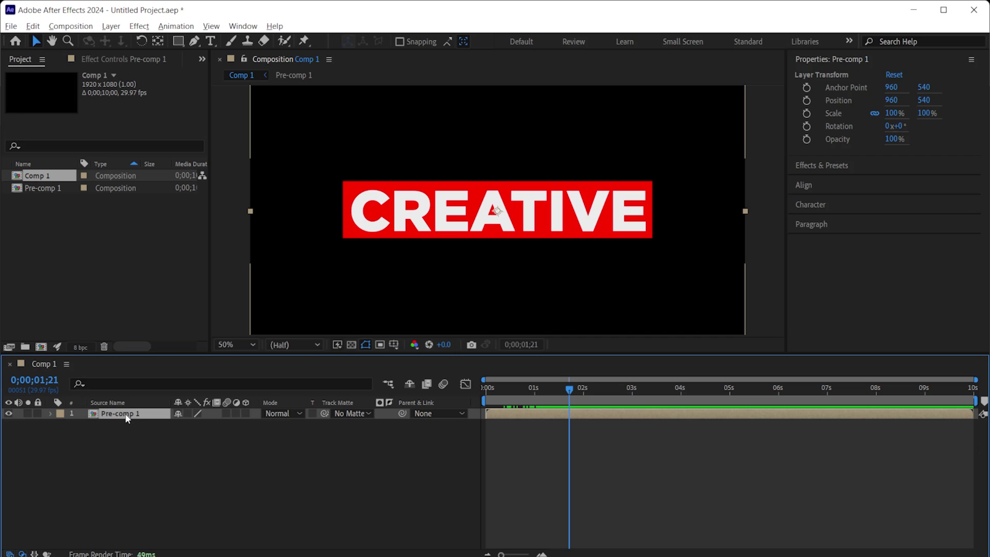
Duplicate the Pre-comp 1 composition in the project, so the copy has its own text, and open the copy.
key(ctrl+d)
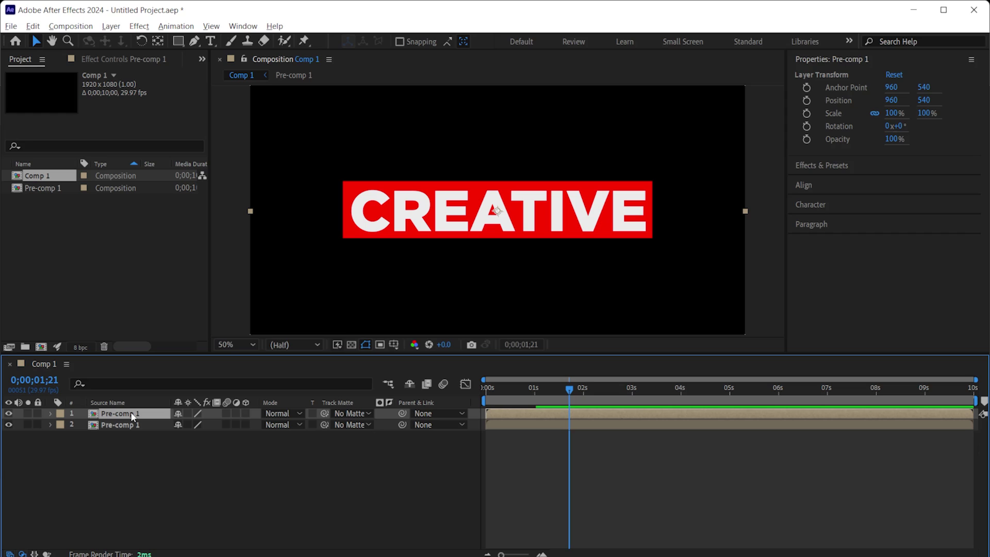
key(Delete)
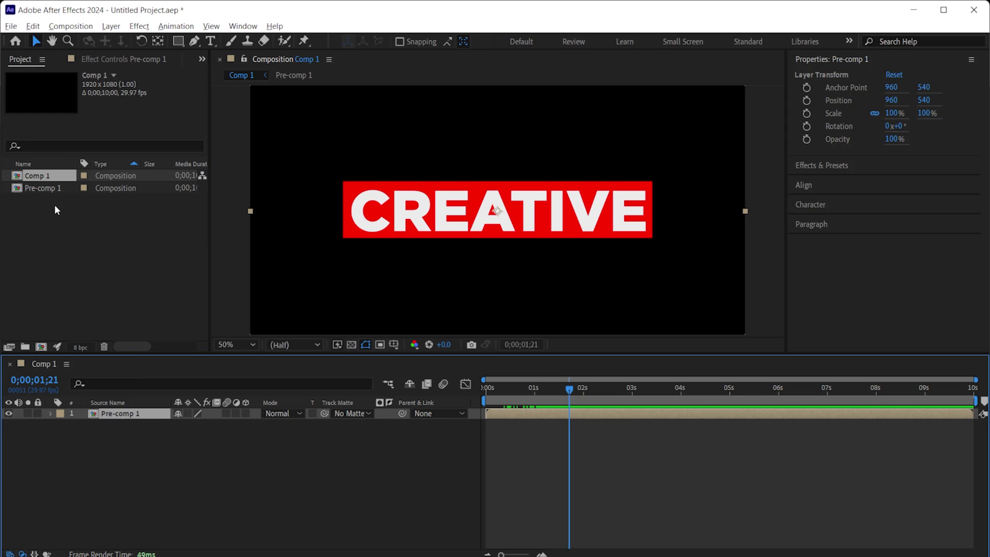
click(52, 190)
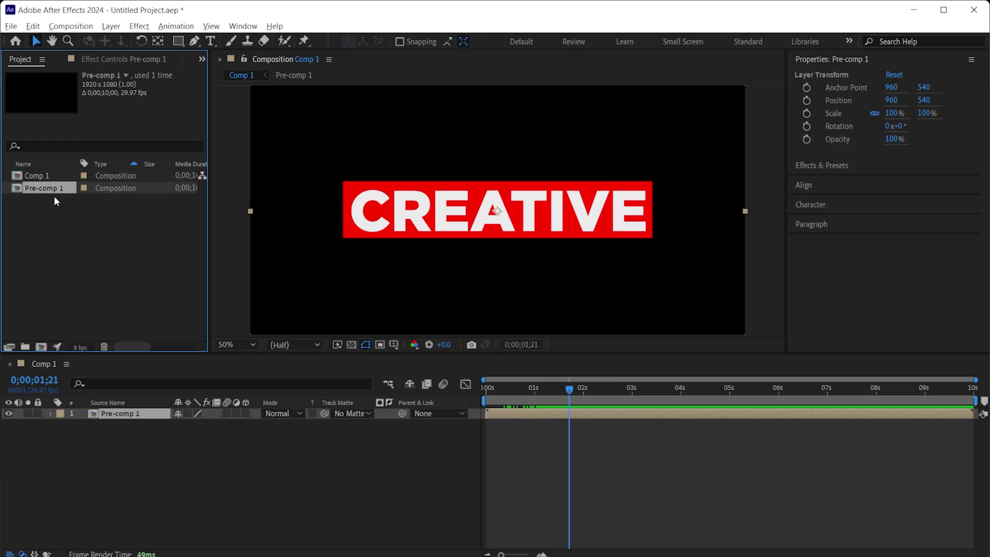
key(ctrl+d)
double_click(56, 202)
Change the CREATIVE text in the duplicated composition to ADOBE.
click(104, 423)
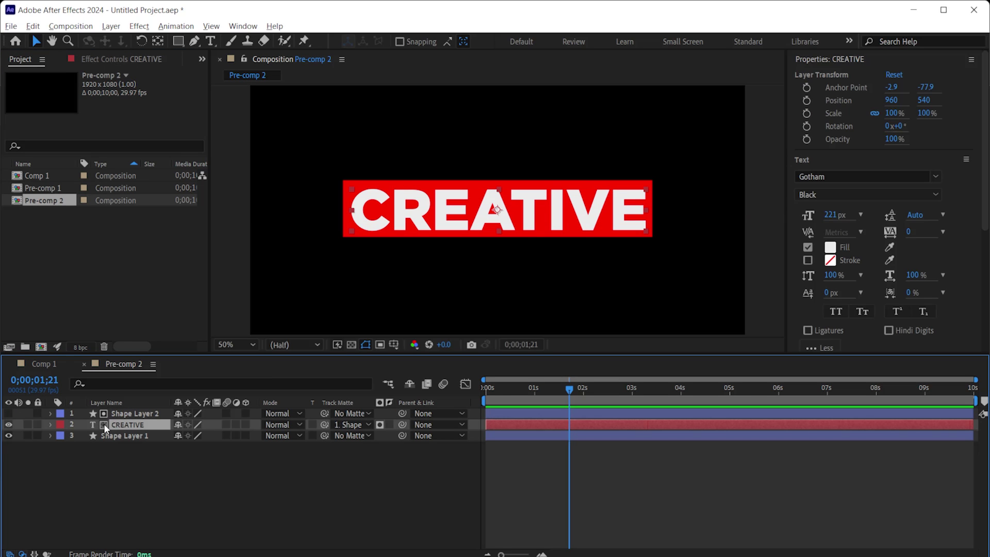
double_click(93, 426)
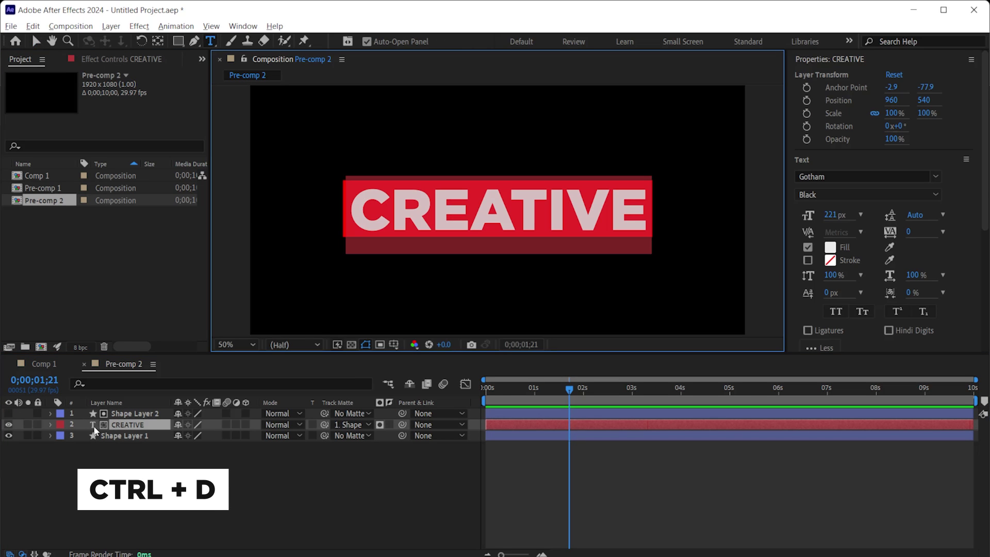
text(ADOBE)
key(Escape)
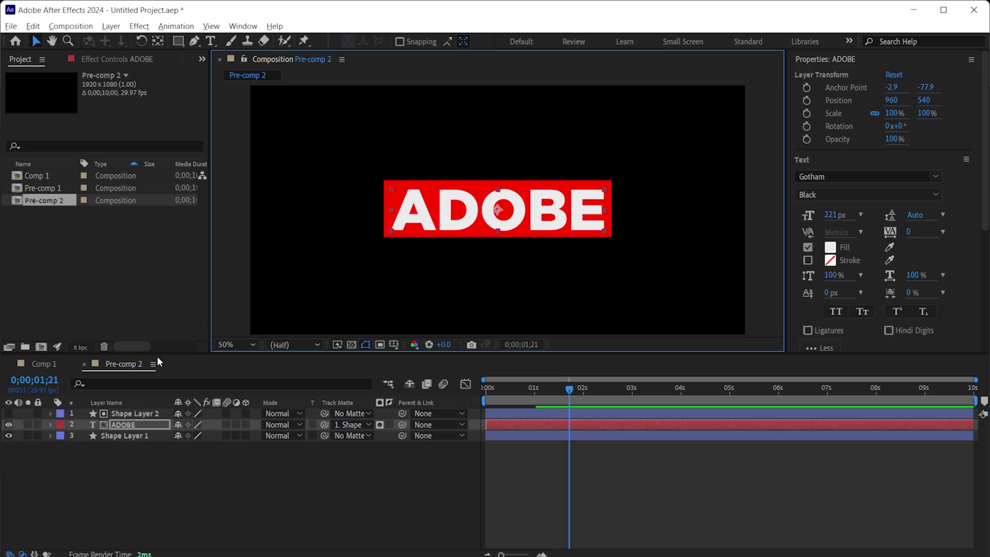
Add Pre-comp 2 beneath Pre-comp 1 in Comp 1 and position its ADOBE box left-aligned above CREATIVE at about 804, 296, previewing the result.
double_click(23, 189)
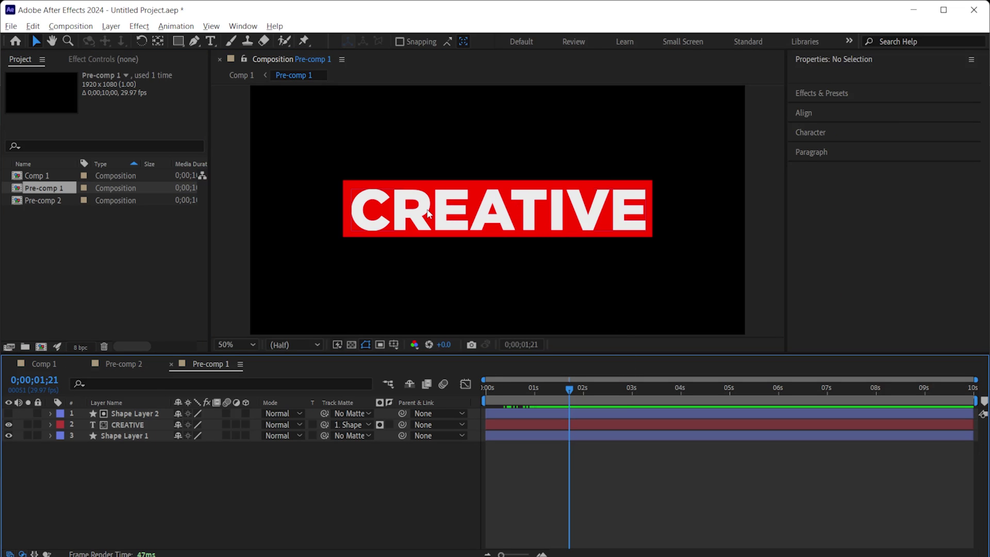
key(shift+Escape)
drag(41, 200, 118, 432)
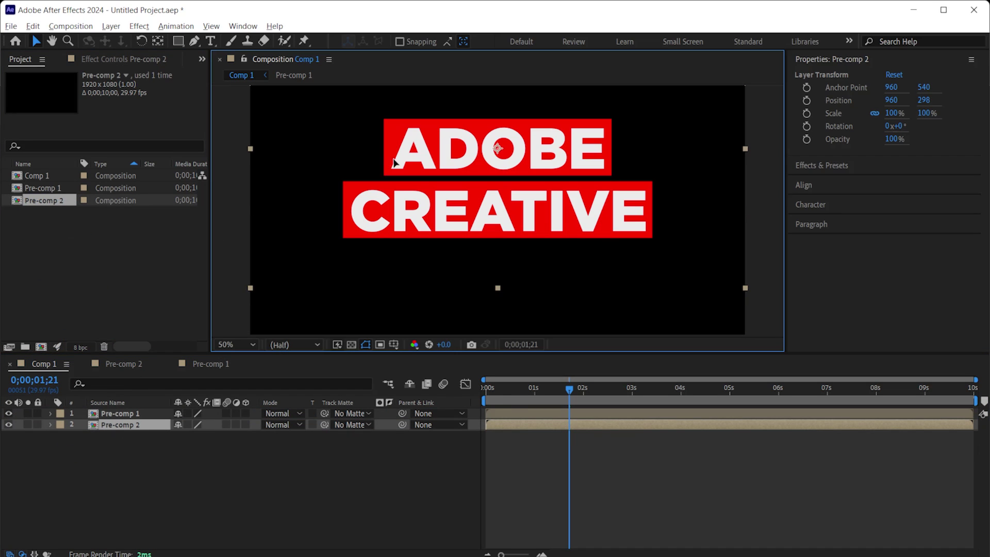
drag(411, 226, 372, 162)
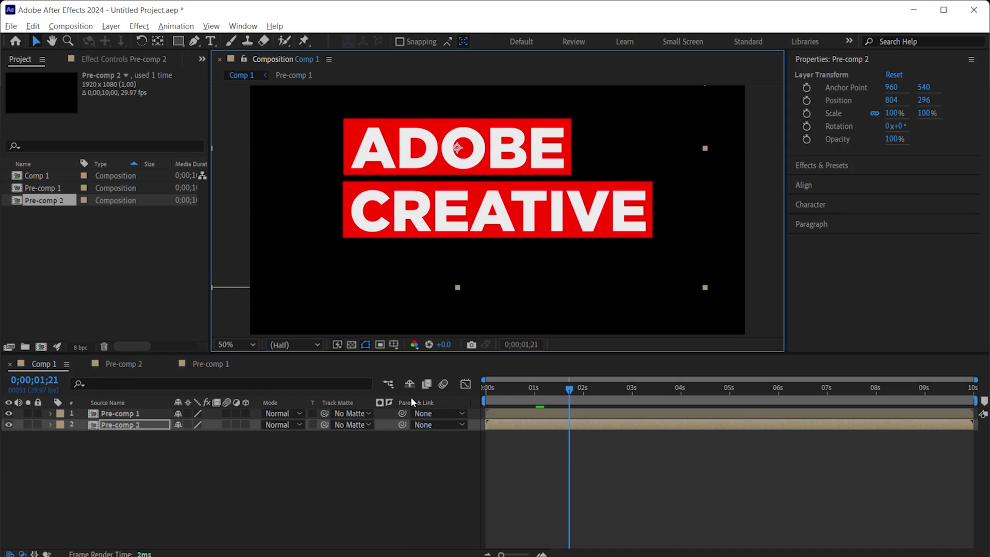
key(space)
key(space)
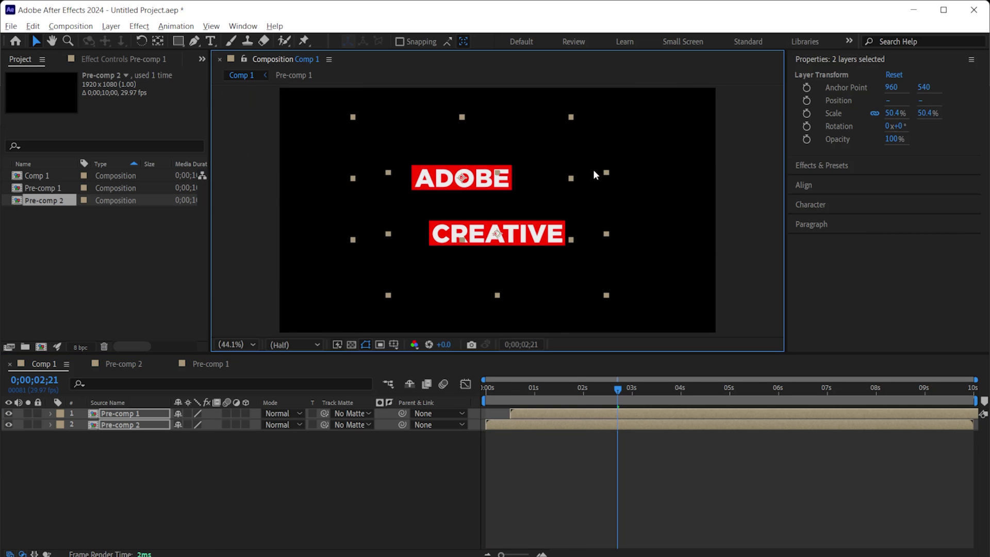
Move both boxes to the lower-left area of the frame, with ADOBE directly above CREATIVE and CREATIVE offset to the right, and preview the animation.
click(668, 237)
drag(492, 196, 394, 250)
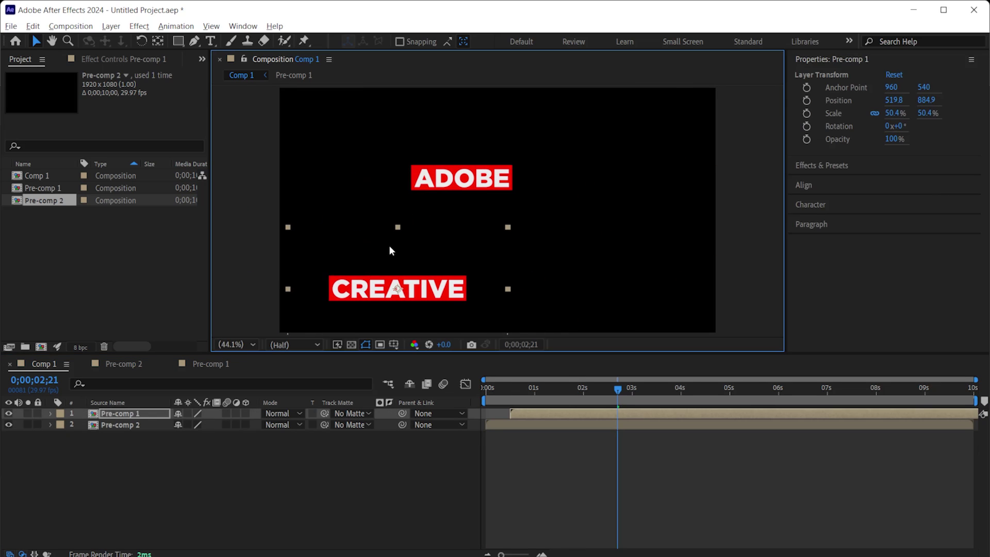
drag(423, 177, 337, 260)
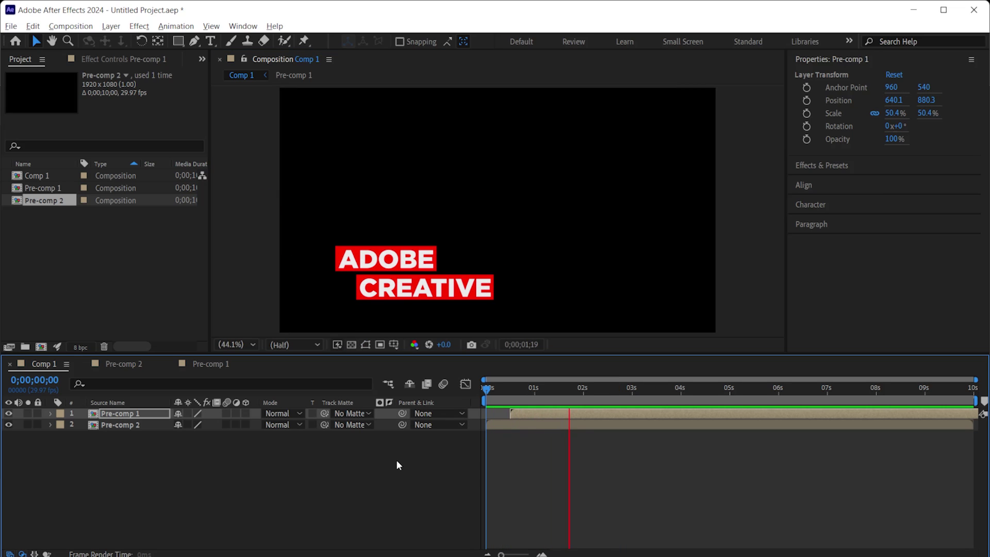
key(space)
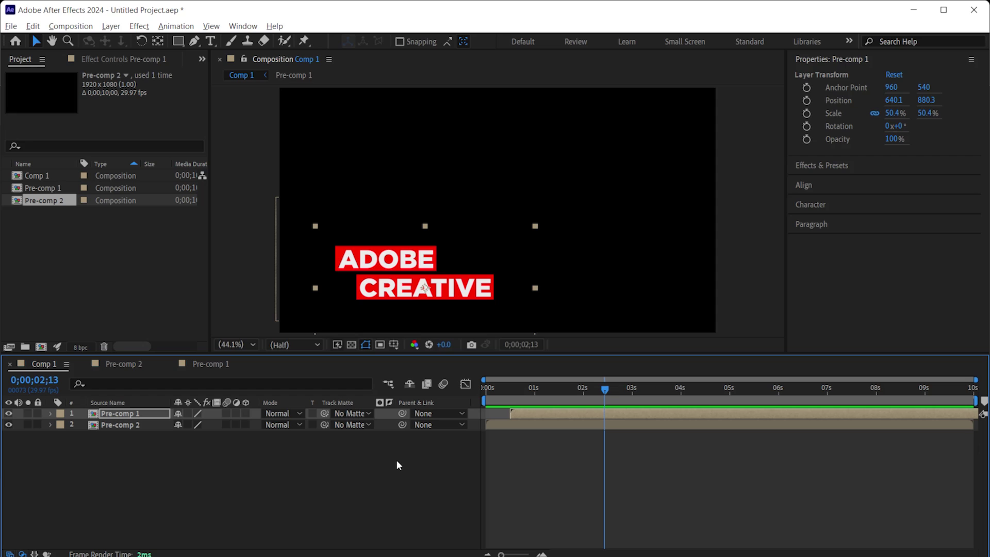
Open the Pre-comp 2 composition containing the ADOBE text.
double_click(111, 424)
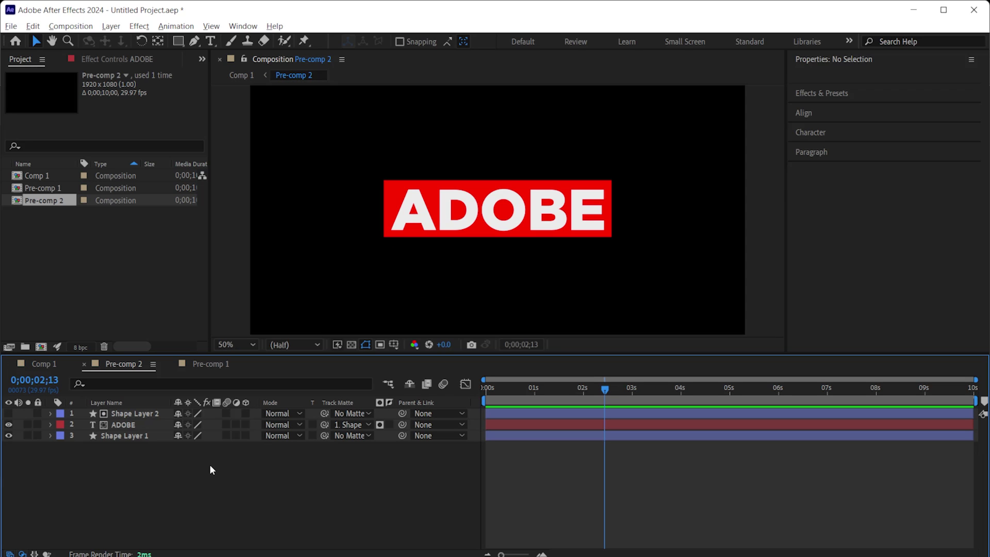